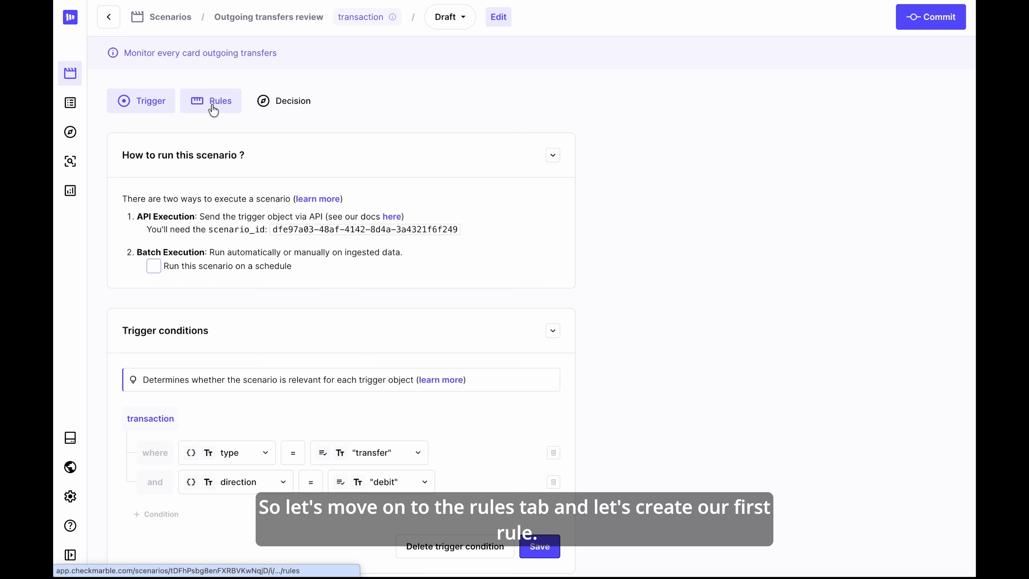
# - Add a new rule to the Outgoing transfers review scenario and name it "Amount above threshold"
pyautogui.click(212, 105)
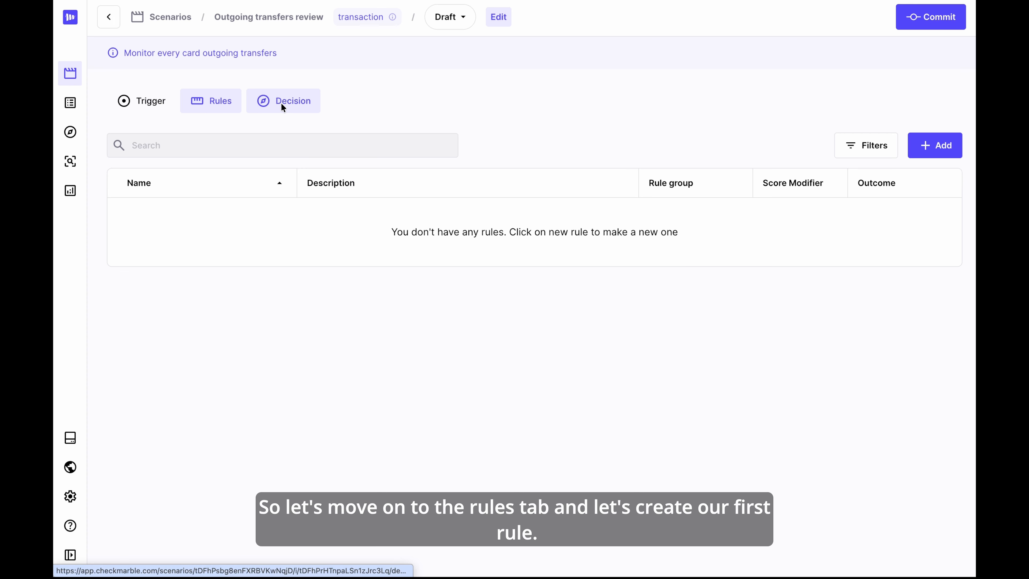
pyautogui.click(925, 147)
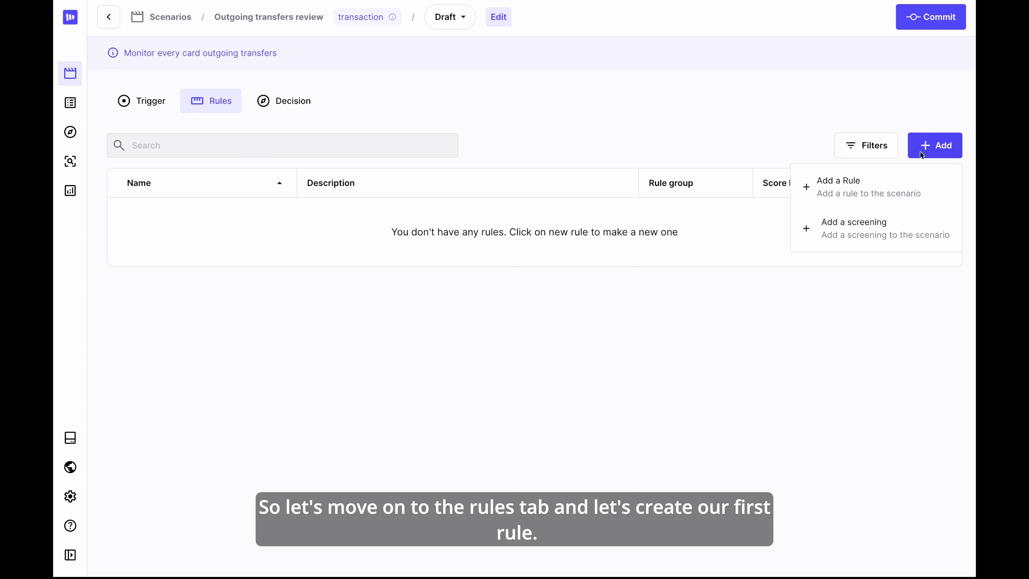
pyautogui.click(880, 184)
pyautogui.tripleClick(140, 80)
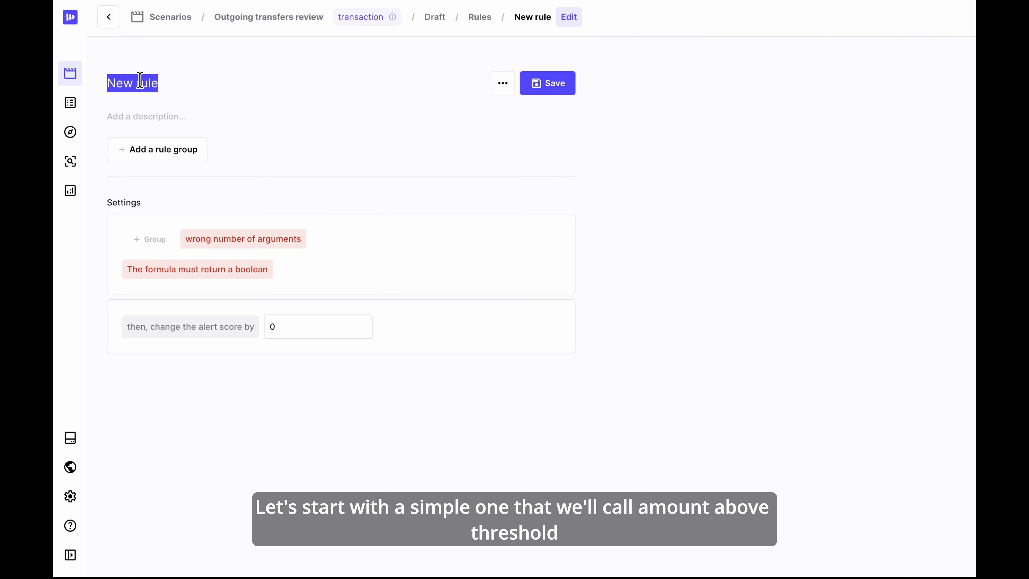
pyautogui.write('Amou')
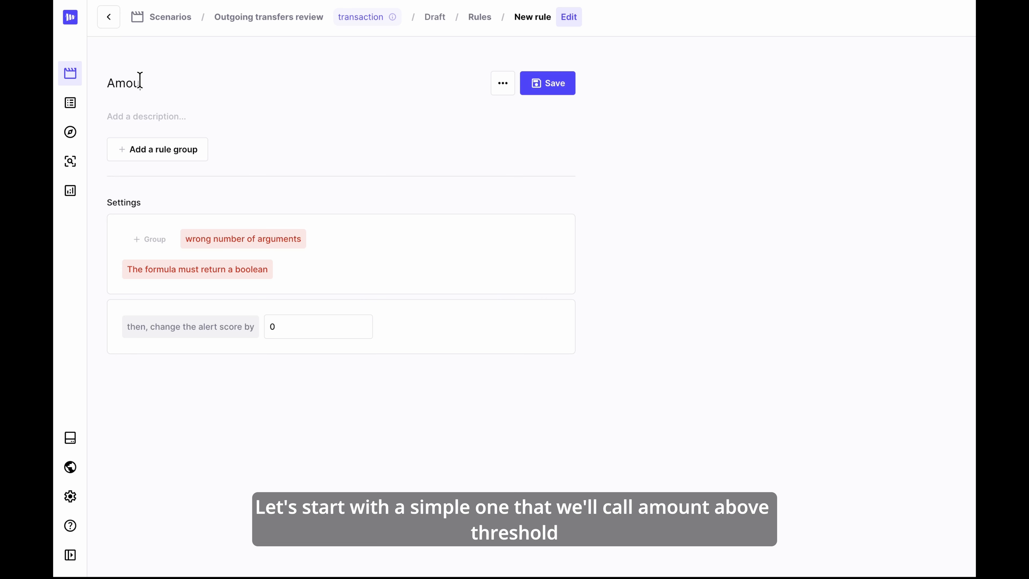
pyautogui.write('nt above threshold')
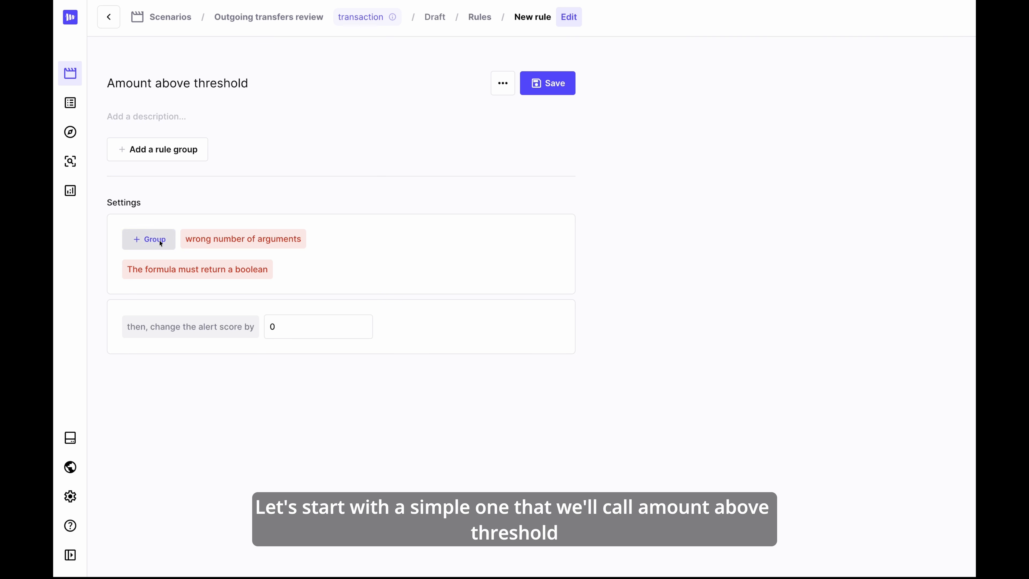
# - Add a condition group requiring the transaction's amount_usd to be greater than or equal to the number 10 000
pyautogui.click(152, 240)
pyautogui.click(196, 249)
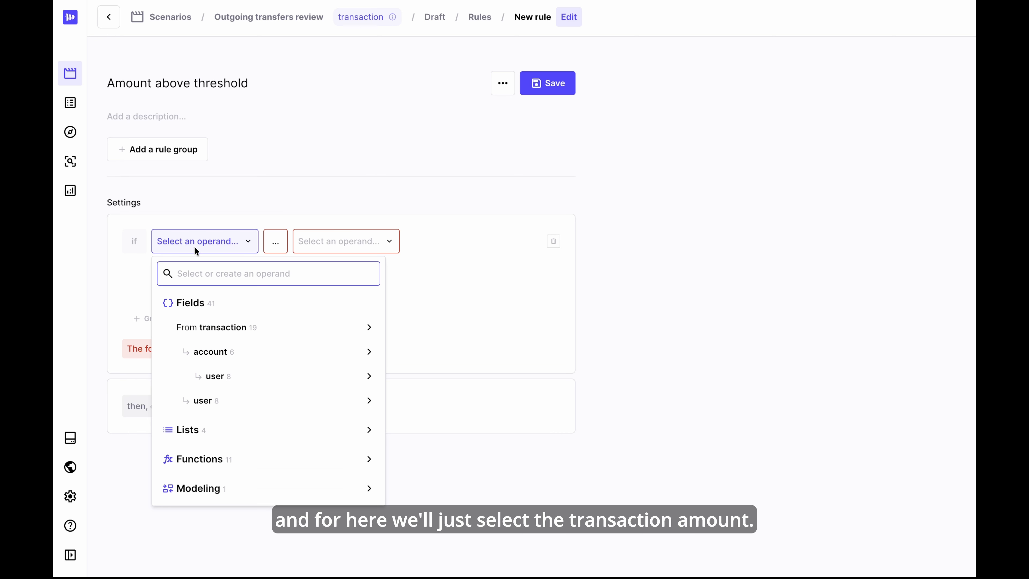
pyautogui.moveTo(248, 329)
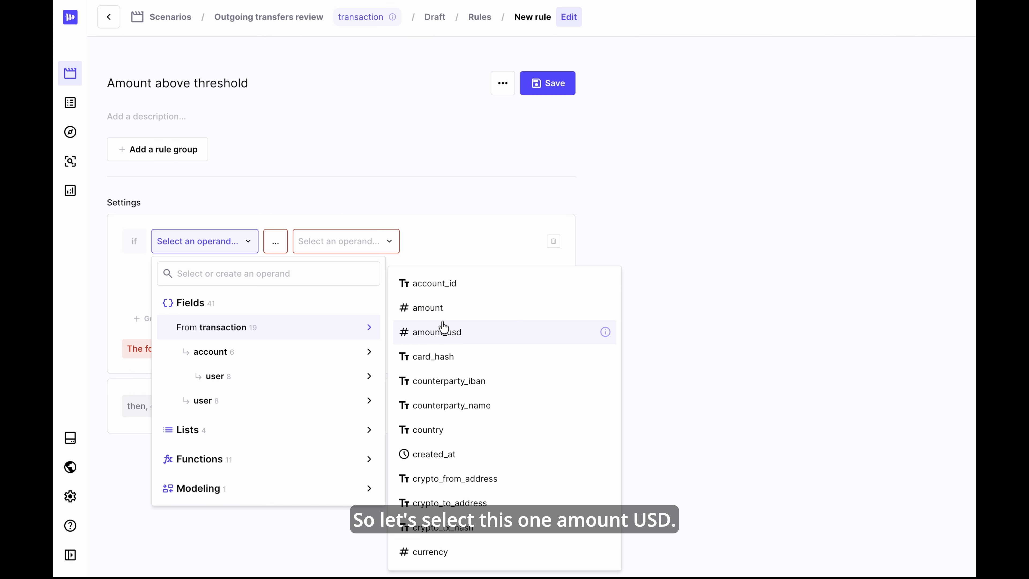
pyautogui.click(473, 337)
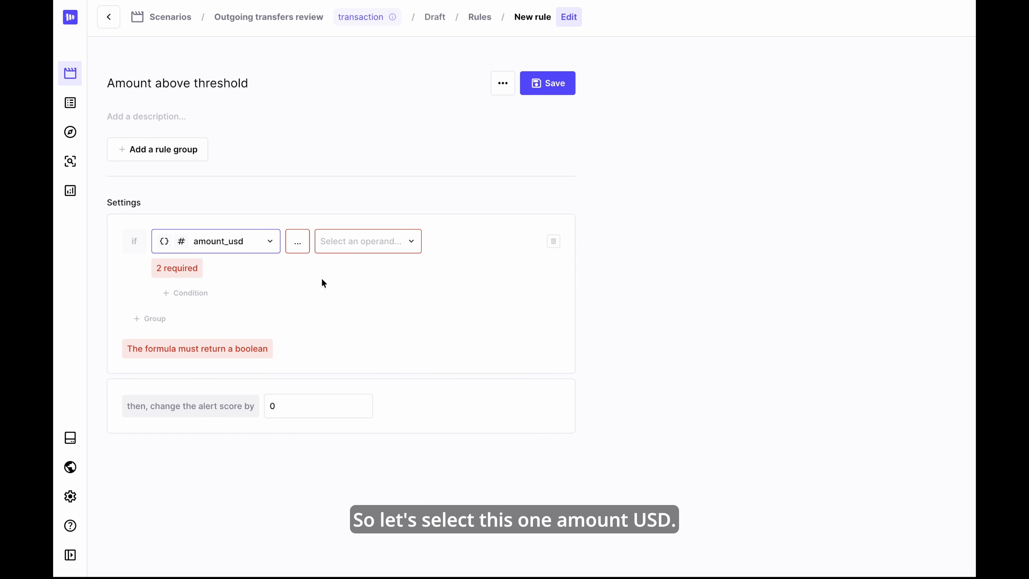
pyautogui.click(295, 249)
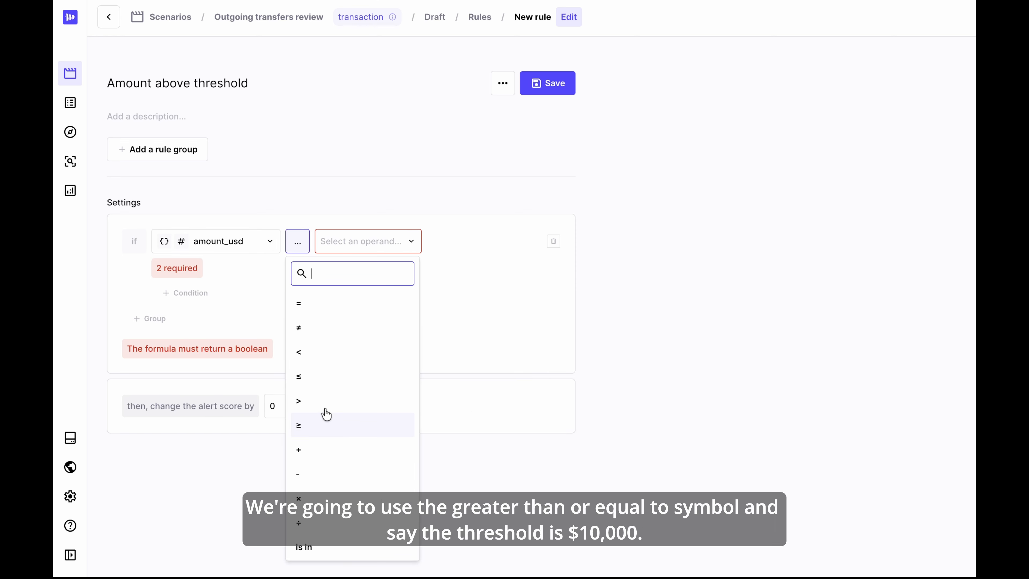
pyautogui.click(326, 427)
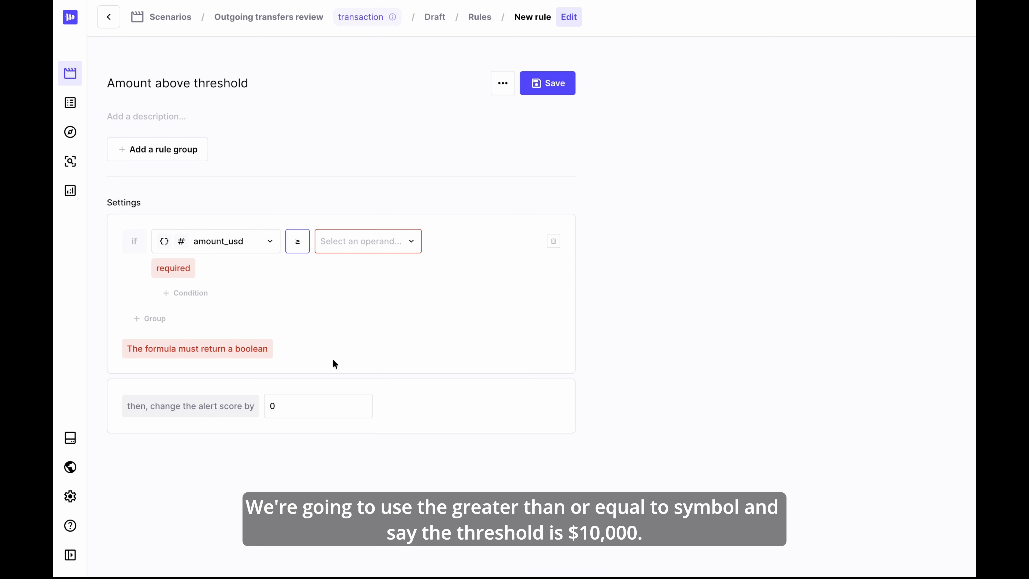
pyautogui.click(344, 245)
pyautogui.write('1')
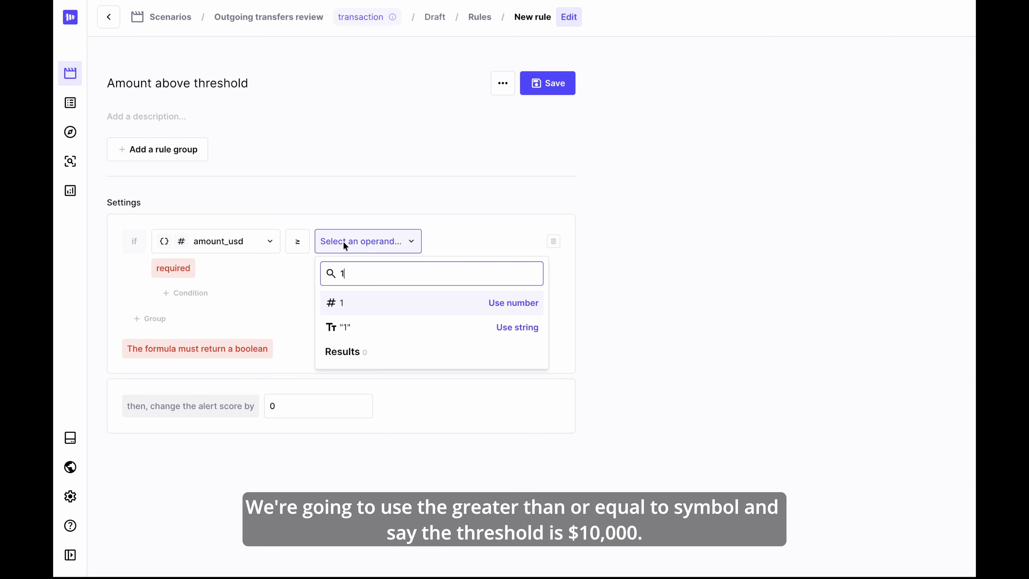
pyautogui.write('0 000')
pyautogui.press('Return')
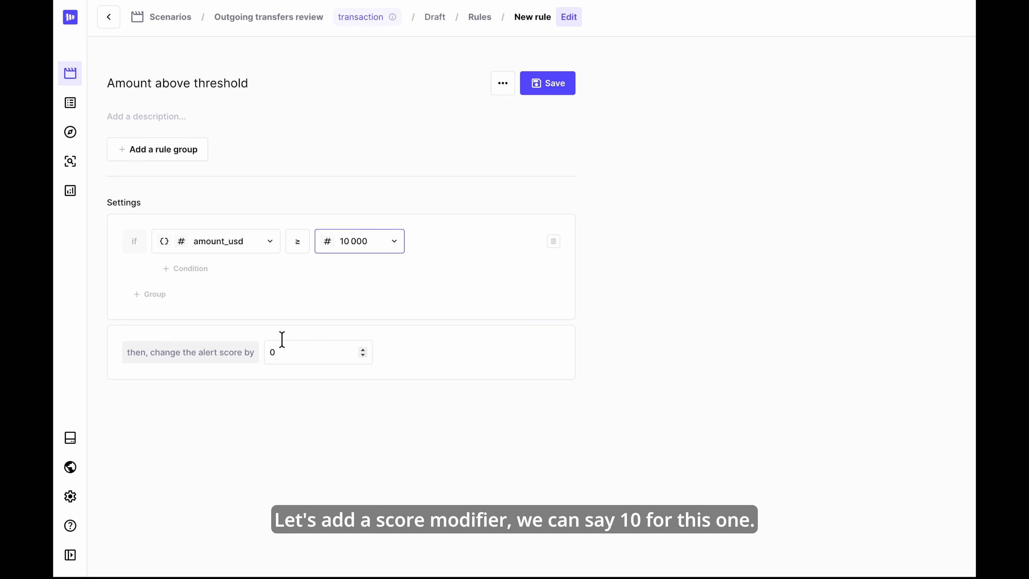
# - Set the rule's alert score change to 10 and save the rule, returning to the scenario's rules list
pyautogui.click(270, 350)
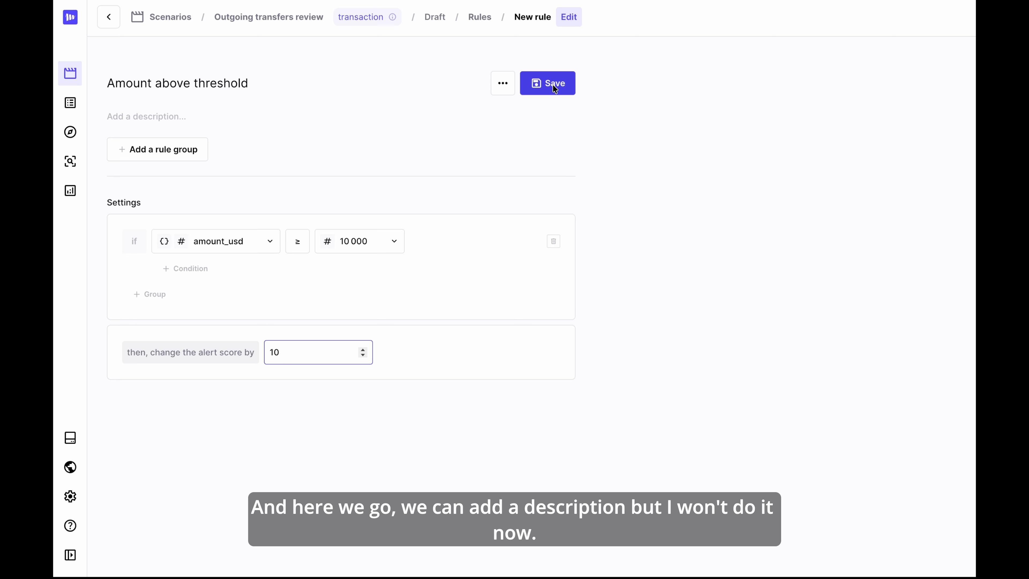
pyautogui.click(566, 87)
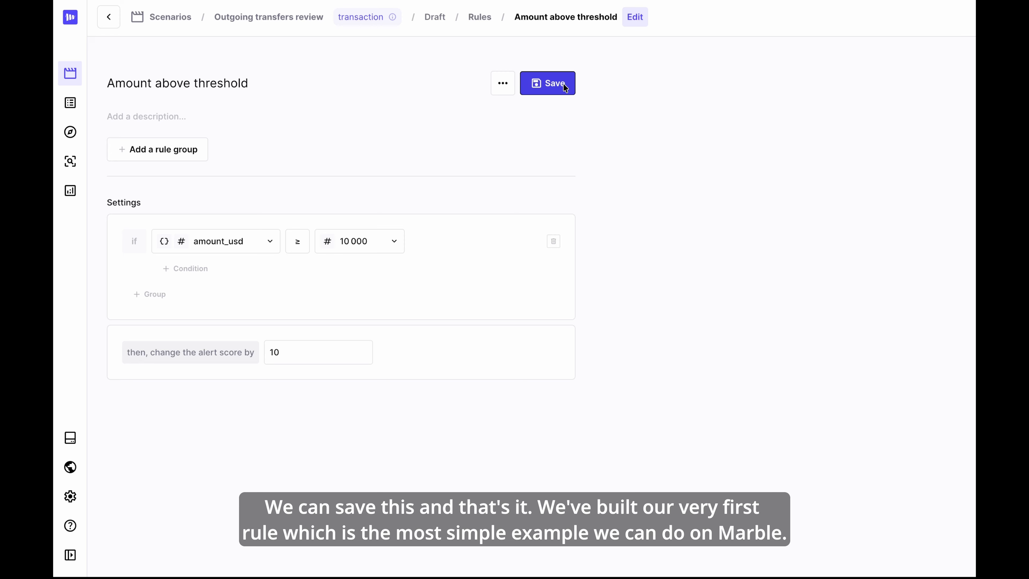
pyautogui.click(478, 20)
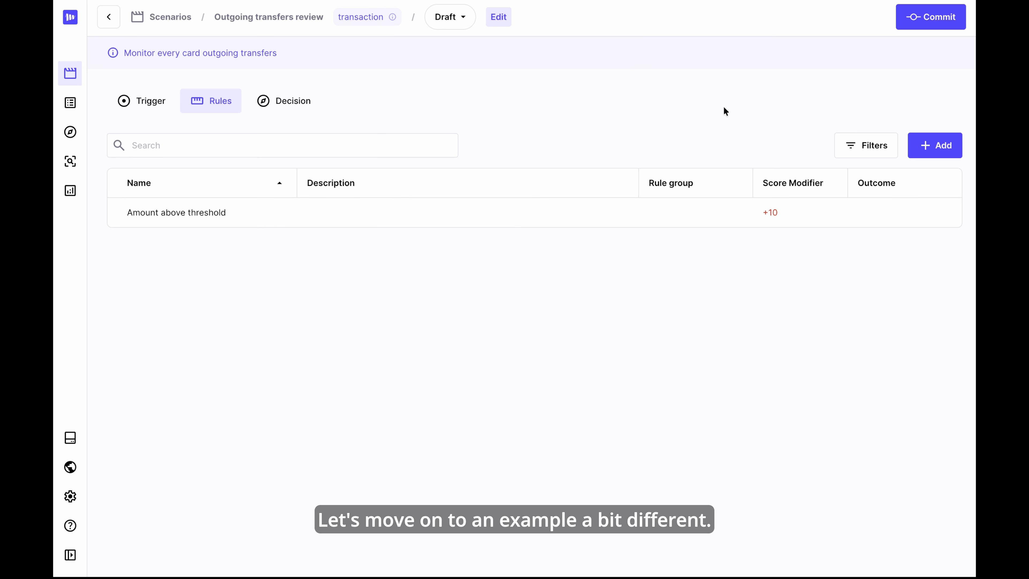
# - Add another rule to the scenario and name it "Transaction in a prohibited country"
pyautogui.click(938, 145)
pyautogui.click(879, 191)
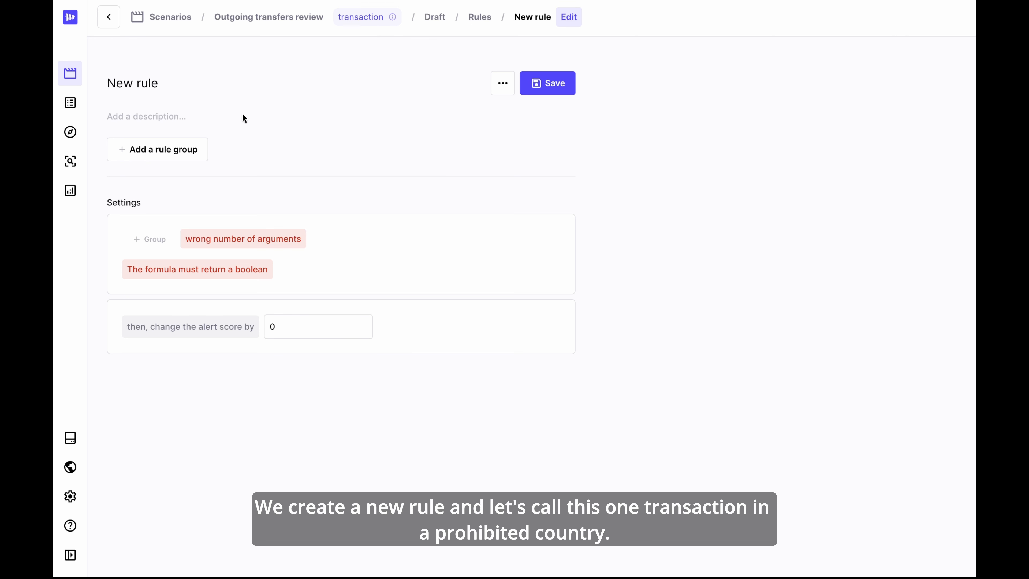
pyautogui.tripleClick(124, 83)
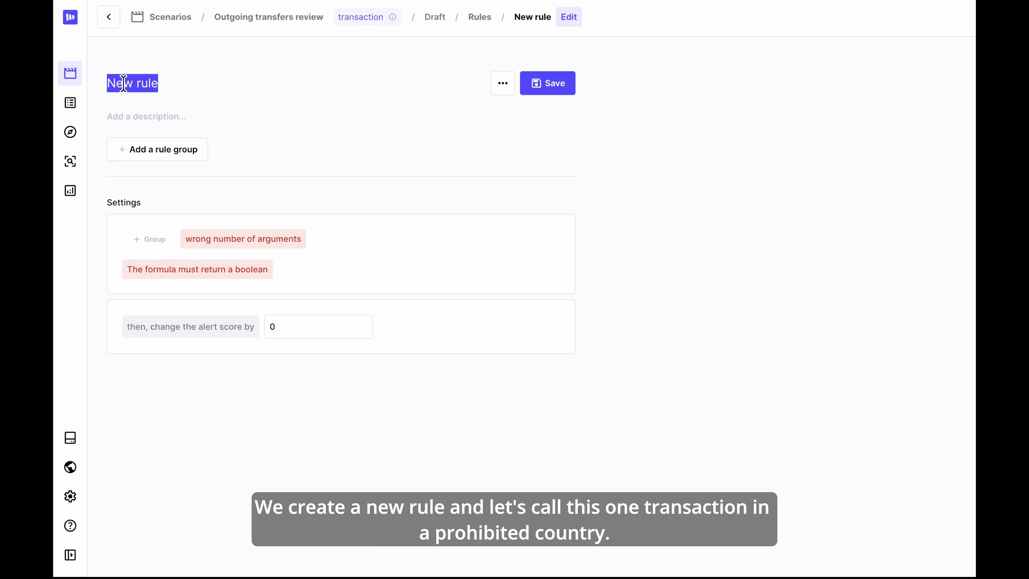
pyautogui.write('Transacti')
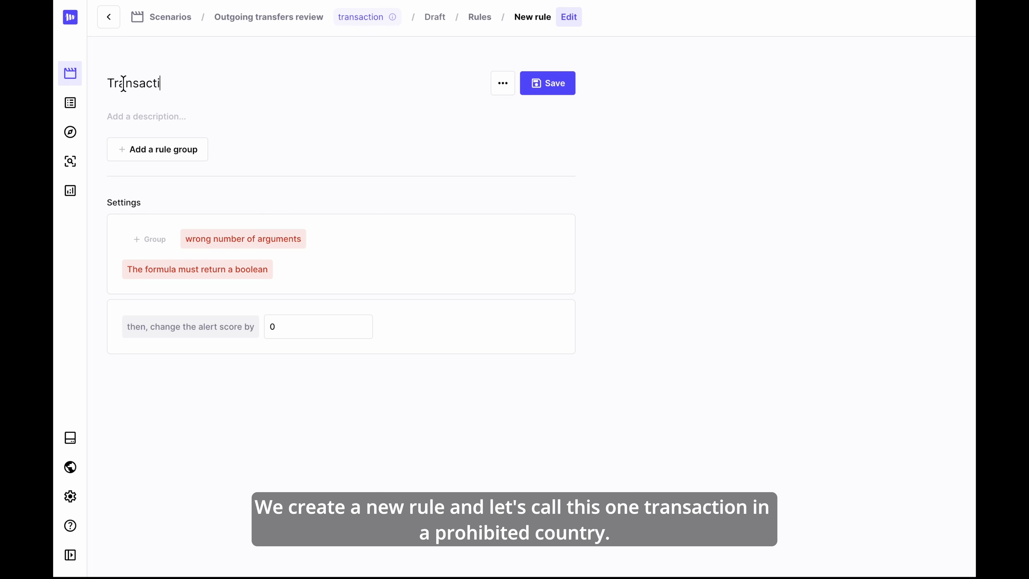
pyautogui.write('on in a prohibited country')
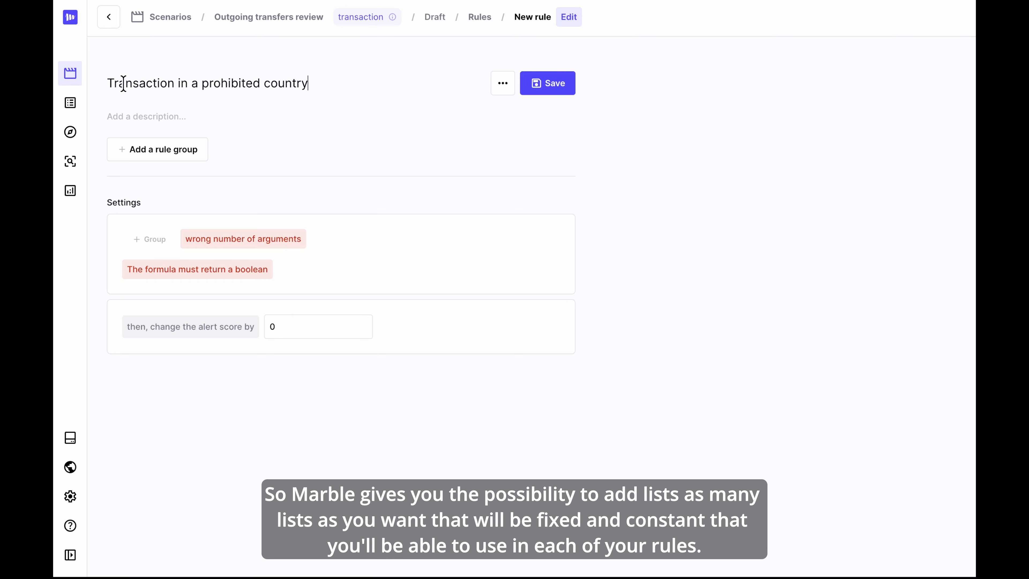
# - Add a condition group checking that the transaction's country is in the "Prohibited countries" list
pyautogui.click(152, 241)
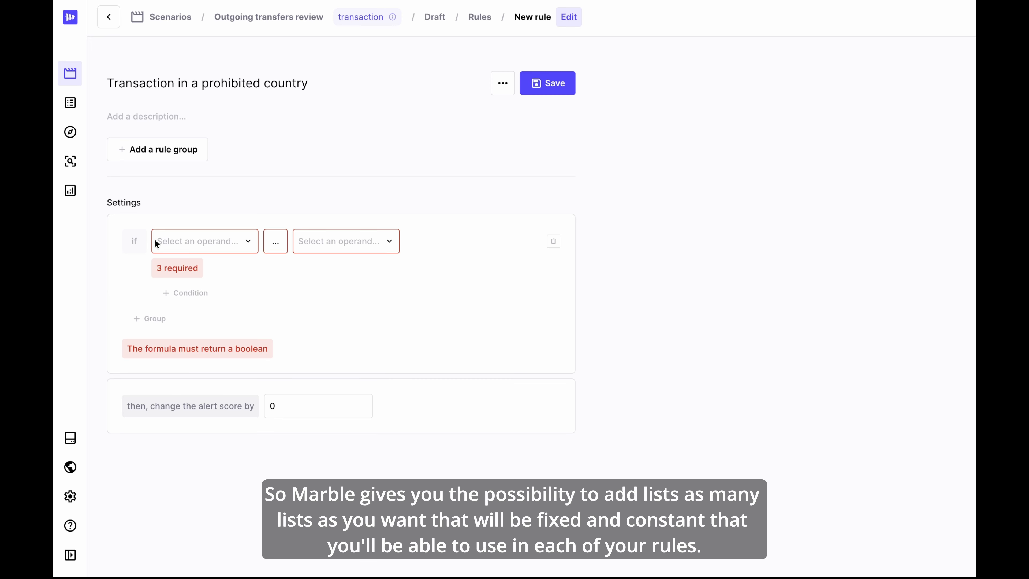
pyautogui.click(218, 243)
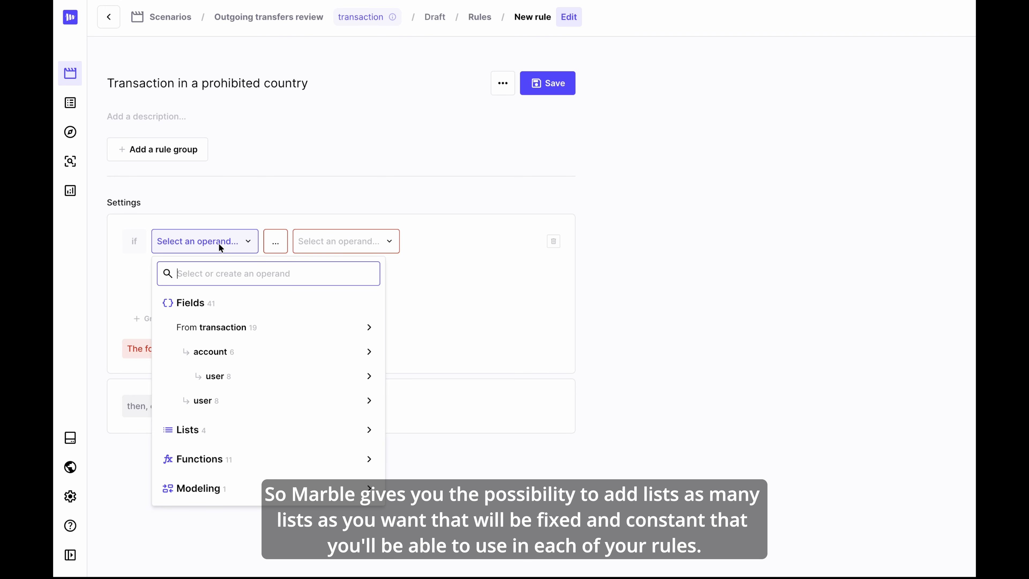
pyautogui.moveTo(292, 320)
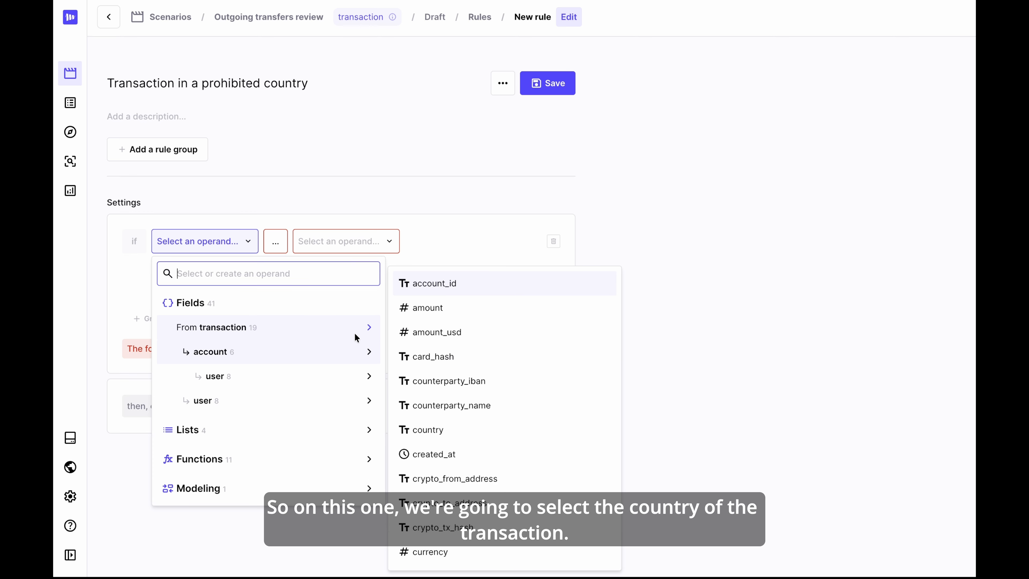
pyautogui.scroll(-1, 445, 376)
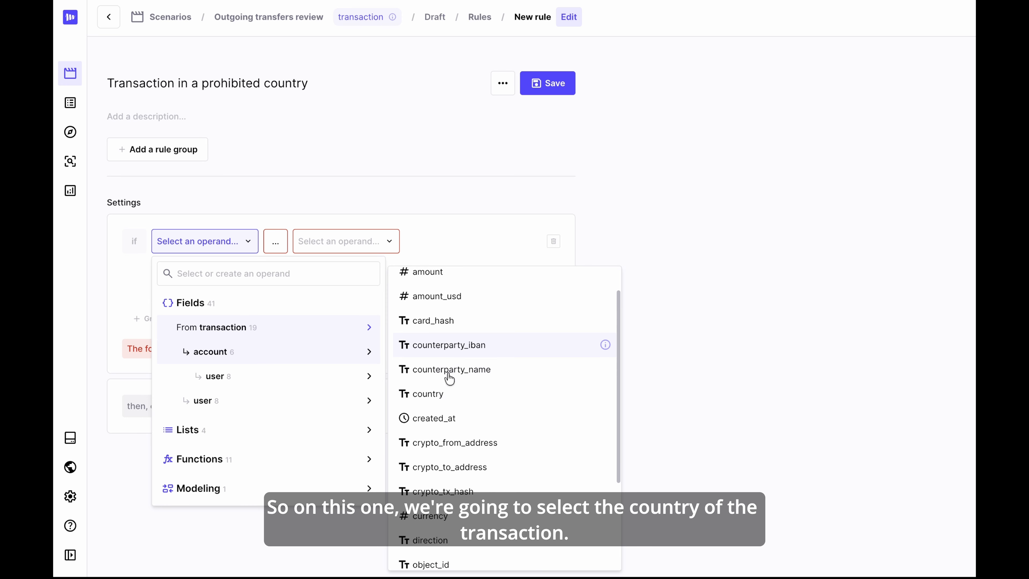
pyautogui.click(455, 395)
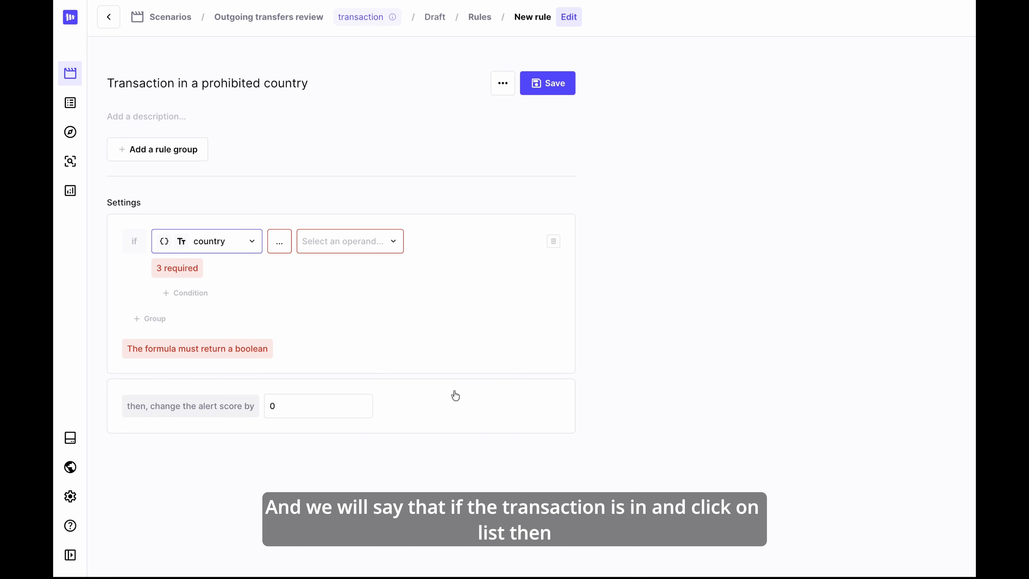
pyautogui.click(280, 243)
pyautogui.scroll(-4, 304, 430)
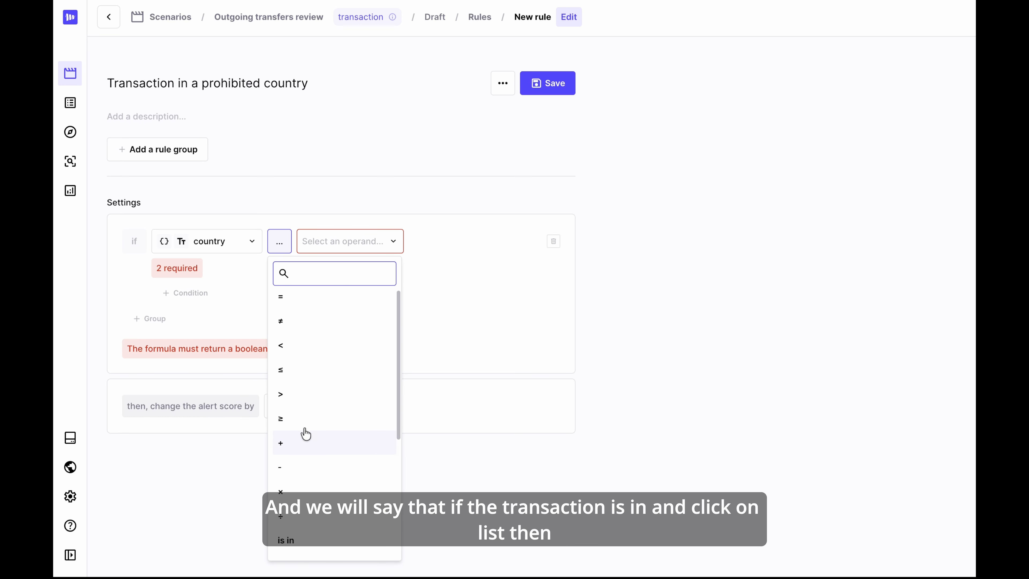
pyautogui.click(301, 464)
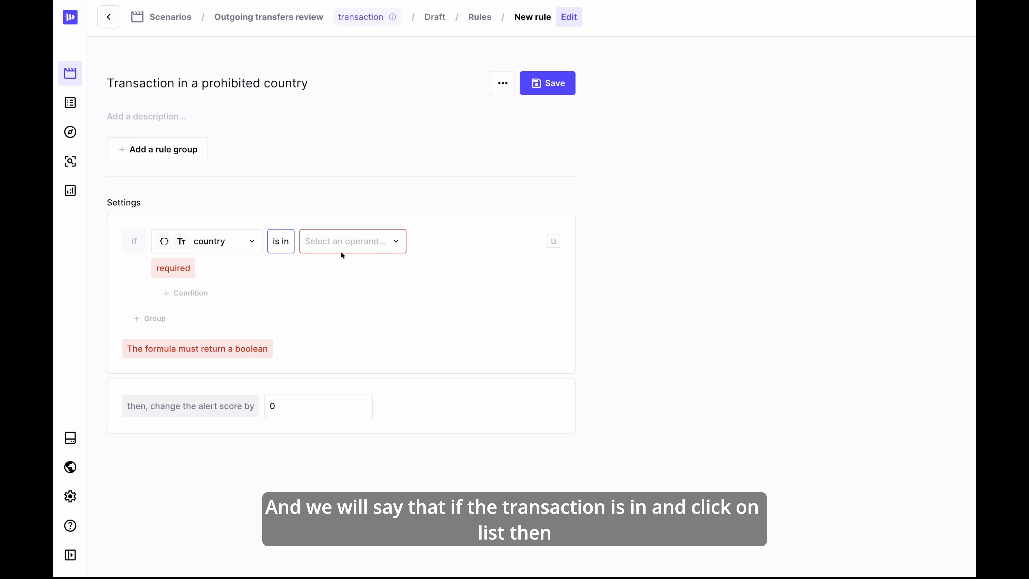
pyautogui.click(343, 244)
pyautogui.moveTo(457, 430)
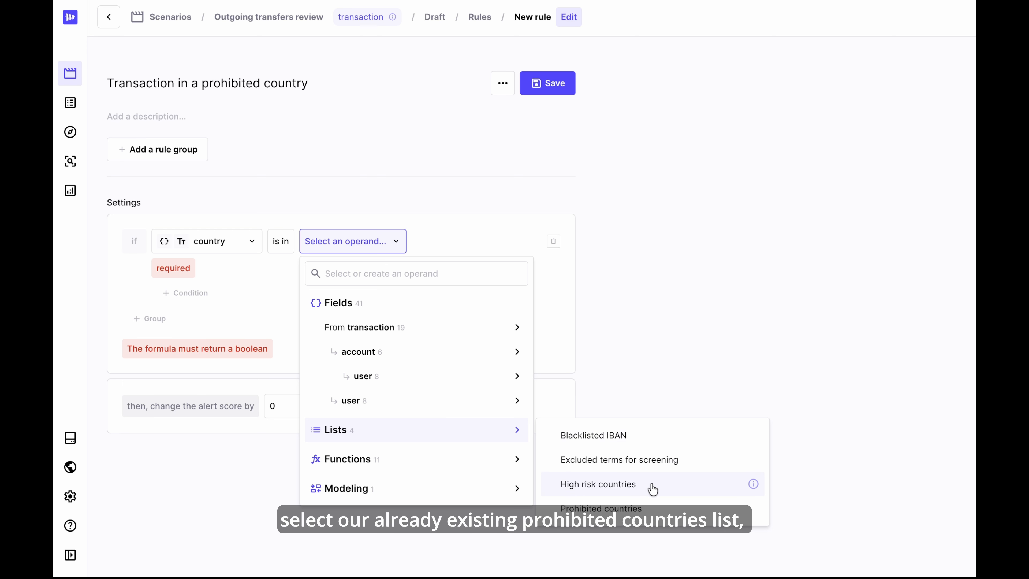
pyautogui.click(660, 506)
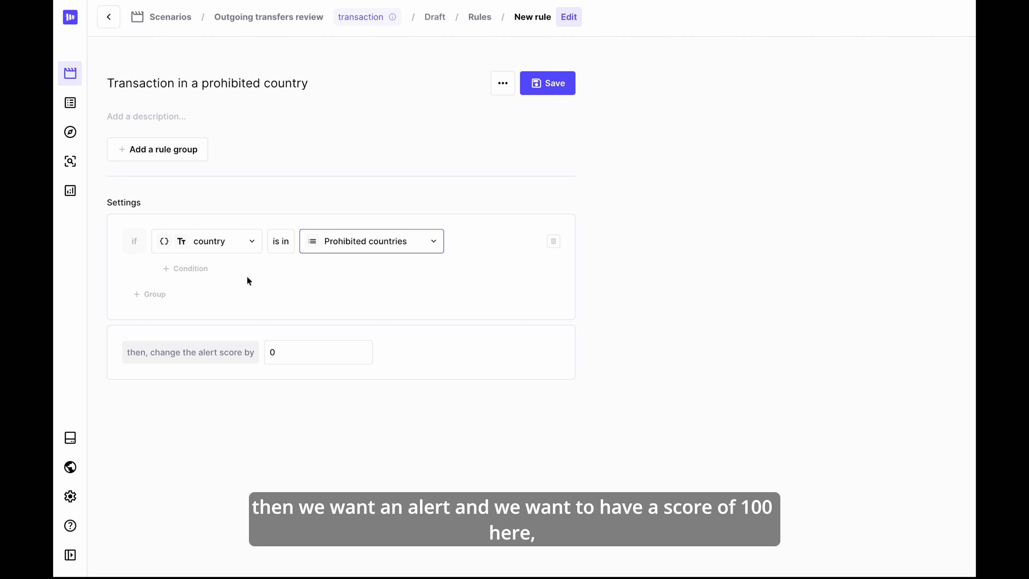
# - Set the prohibited-country rule's alert score change to 100 and save it, returning to the rules list
pyautogui.click(273, 352)
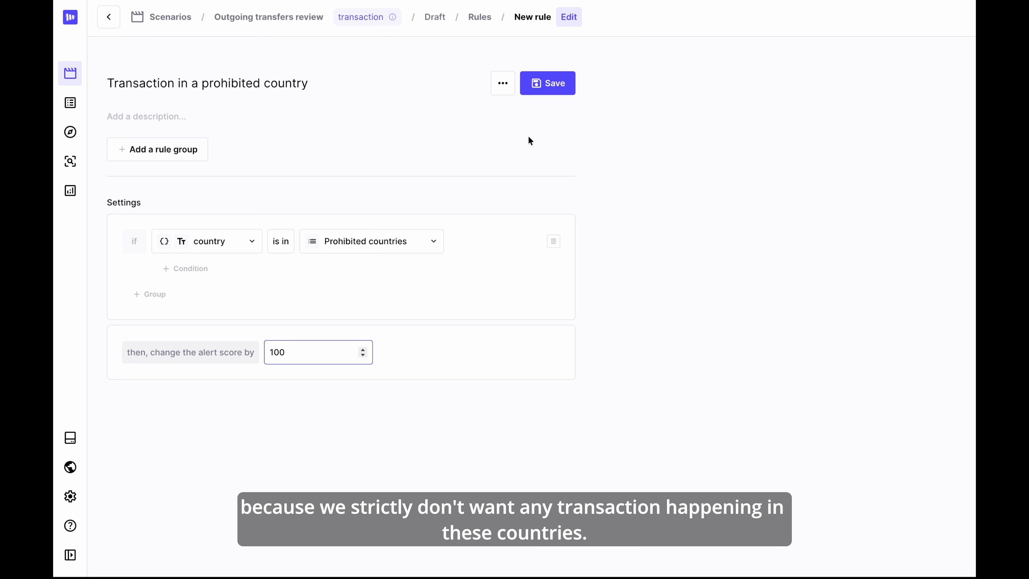
pyautogui.click(550, 86)
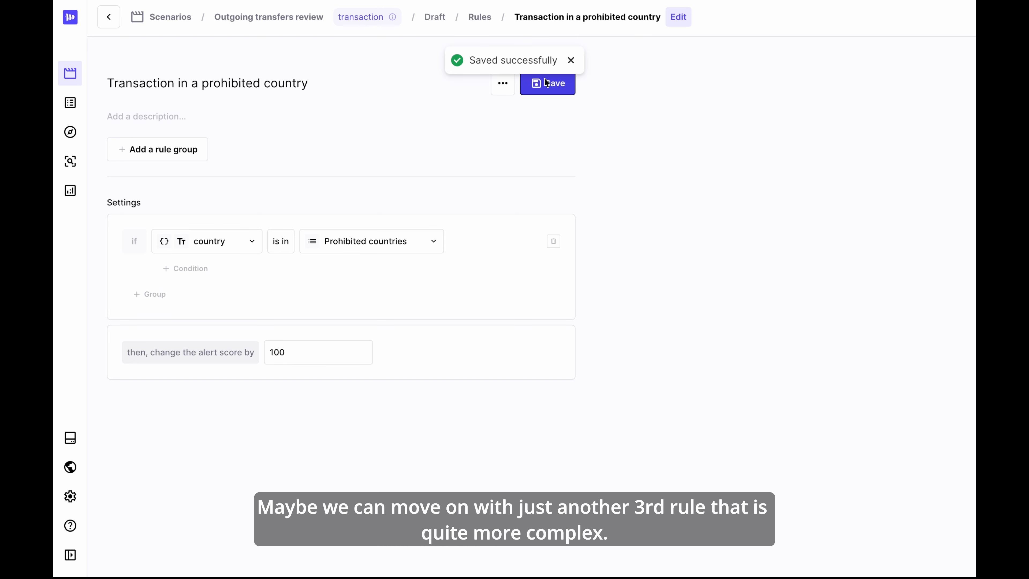
pyautogui.click(480, 17)
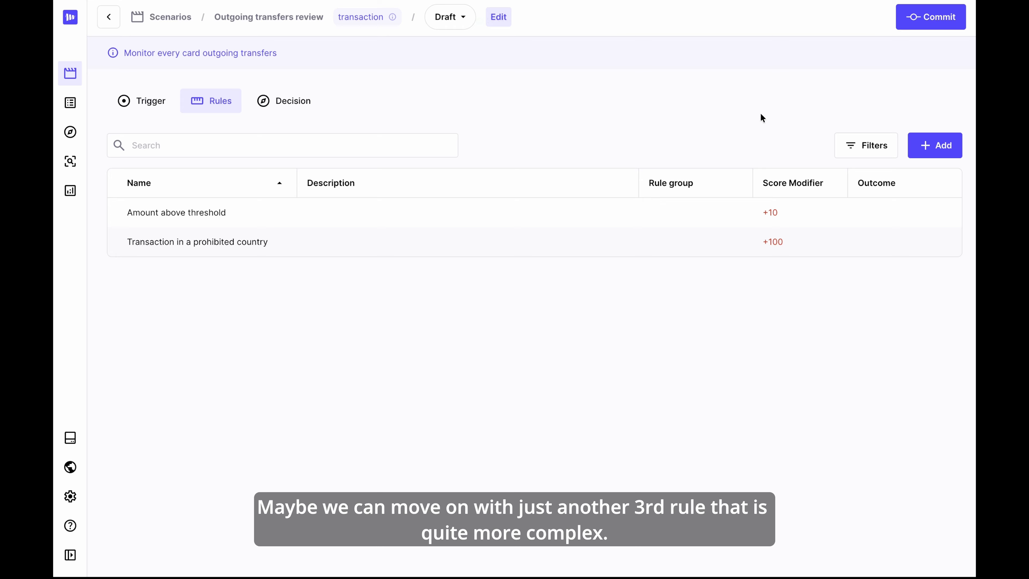
# - Add a third rule to the scenario and name it "Fast in / Fast out"
pyautogui.click(948, 146)
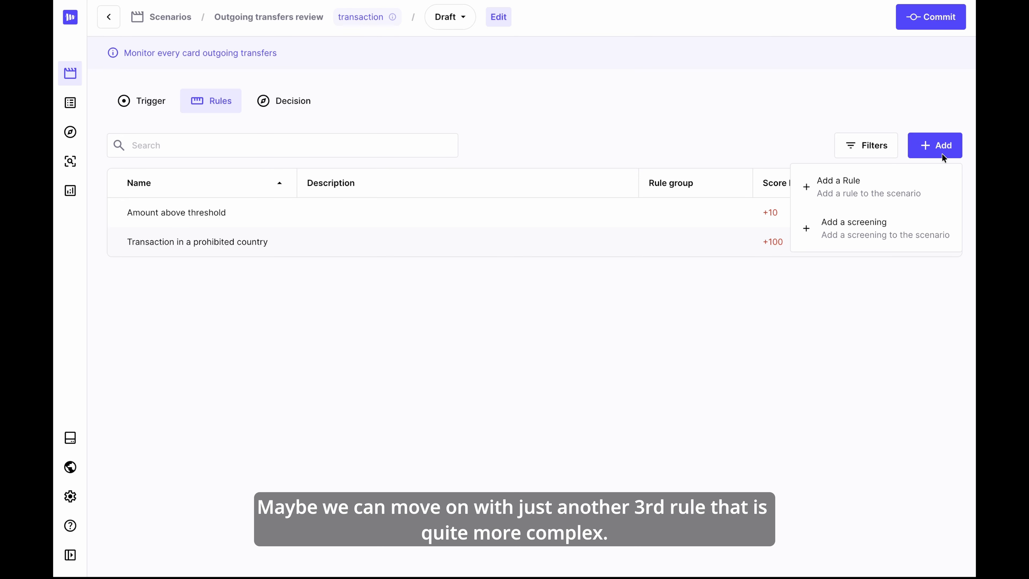
pyautogui.click(882, 193)
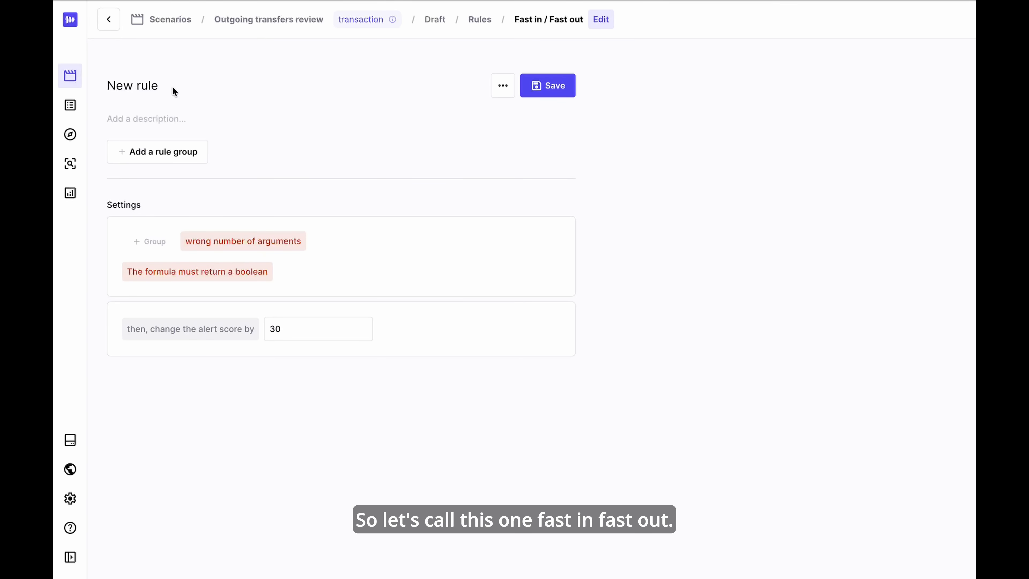
pyautogui.doubleClick(156, 87)
pyautogui.hotkey('ctrl', 'a')
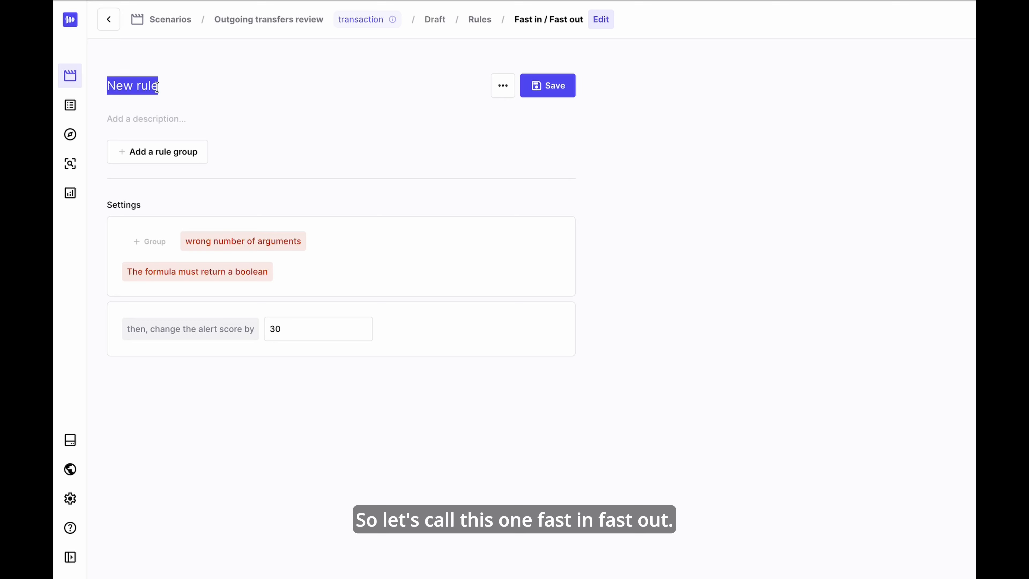
pyautogui.write('Fast in / Fast out')
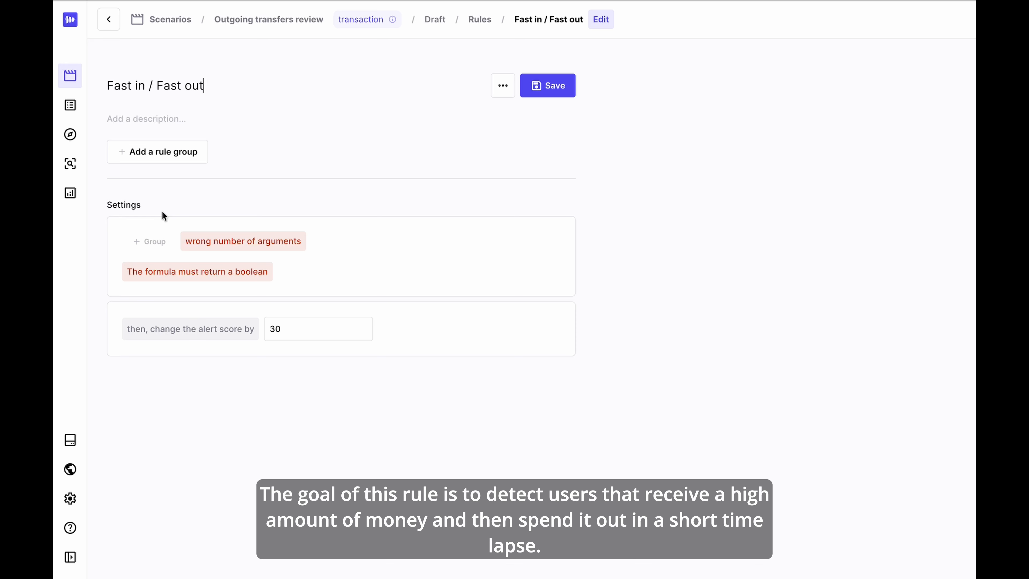
# - Add a condition group to the "Fast in / Fast out" rule and create a Sum variable as its first operand
pyautogui.click(158, 240)
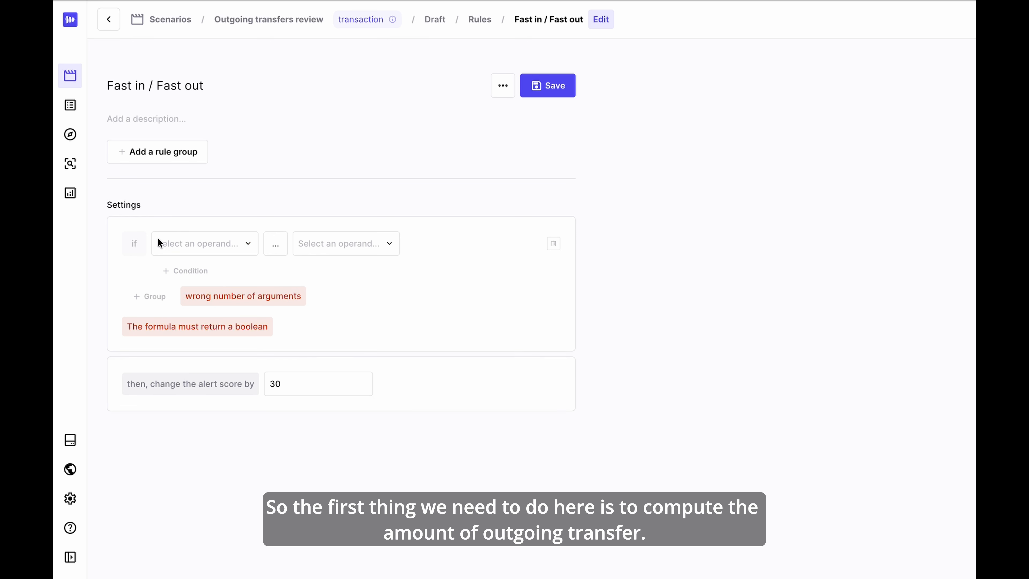
pyautogui.click(189, 246)
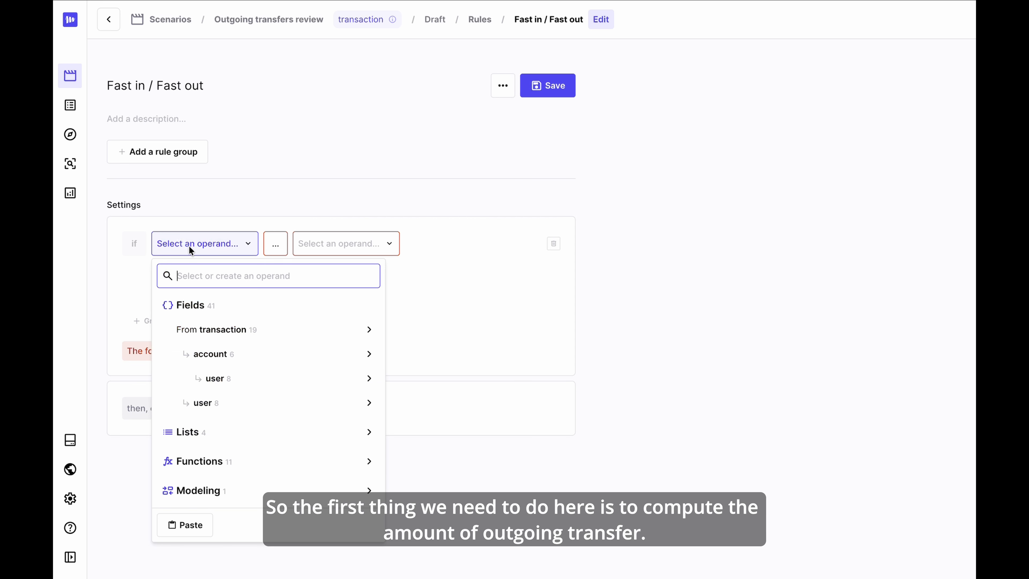
pyautogui.moveTo(261, 440)
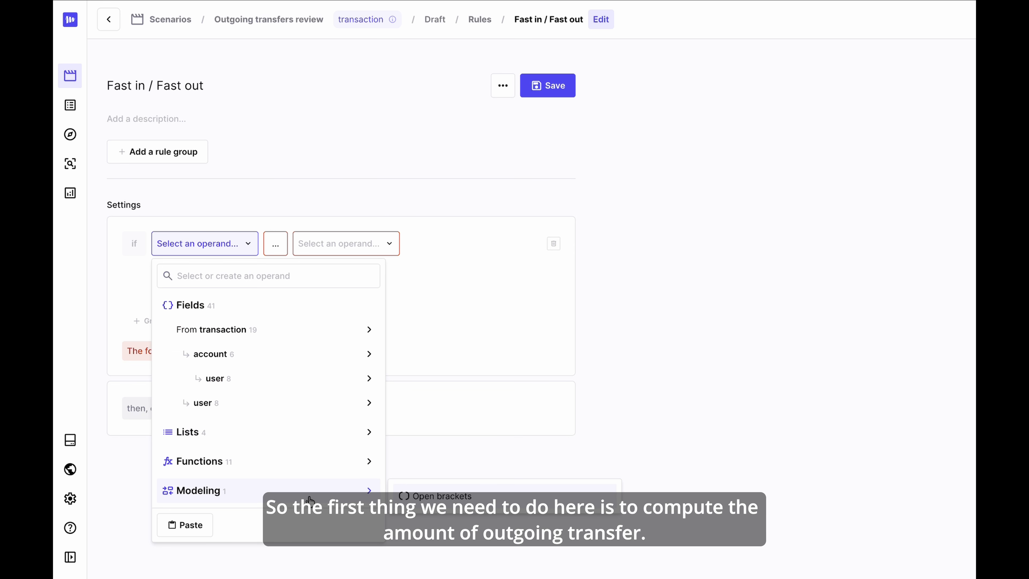
pyautogui.moveTo(354, 459)
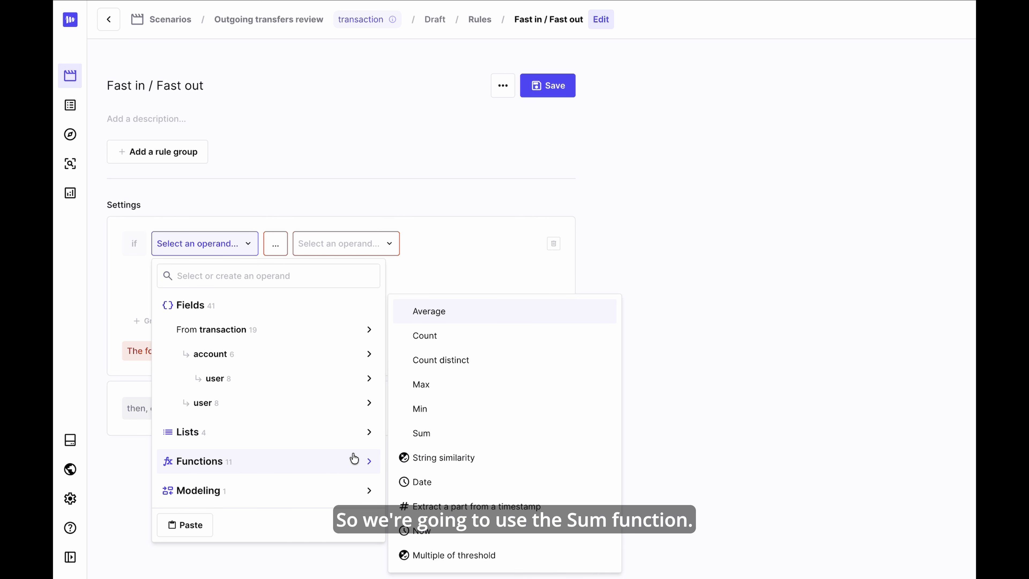
pyautogui.click(448, 437)
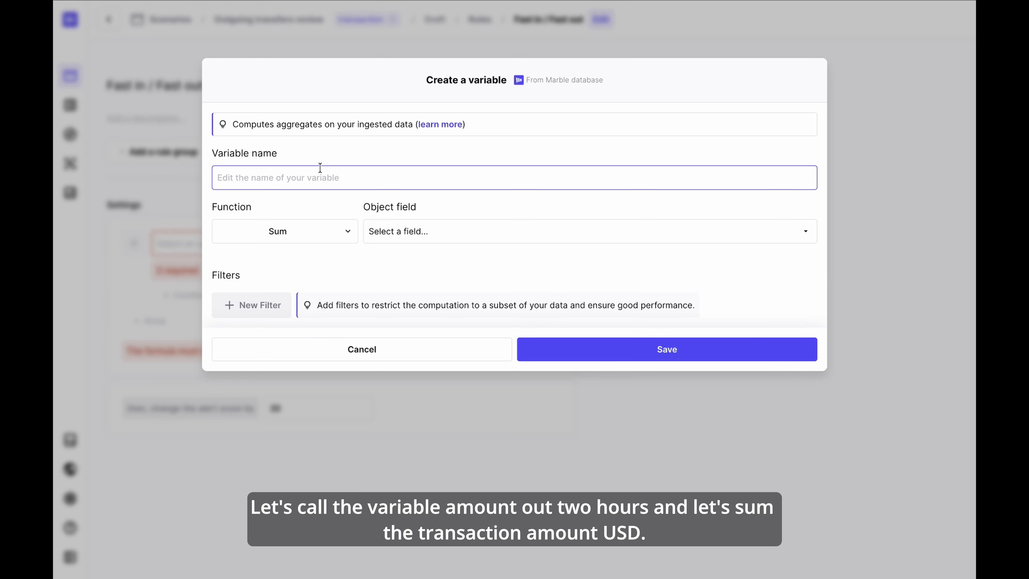
# - Name the variable "Amount out 2 hours" and have it sum the transaction's amount_usd field
pyautogui.write('Amount out')
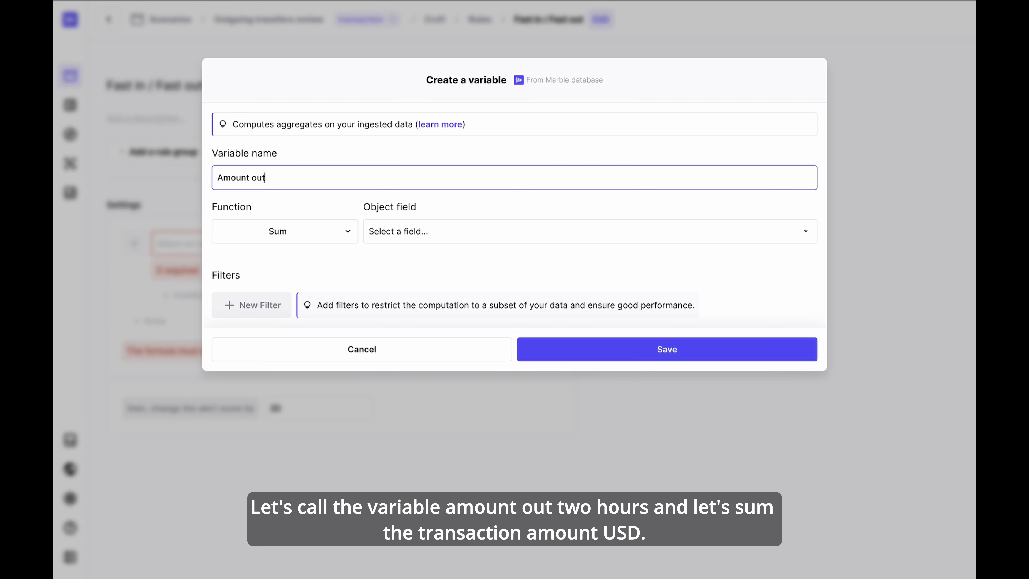
pyautogui.write(' 2 hours')
pyautogui.click(413, 239)
pyautogui.moveTo(439, 287)
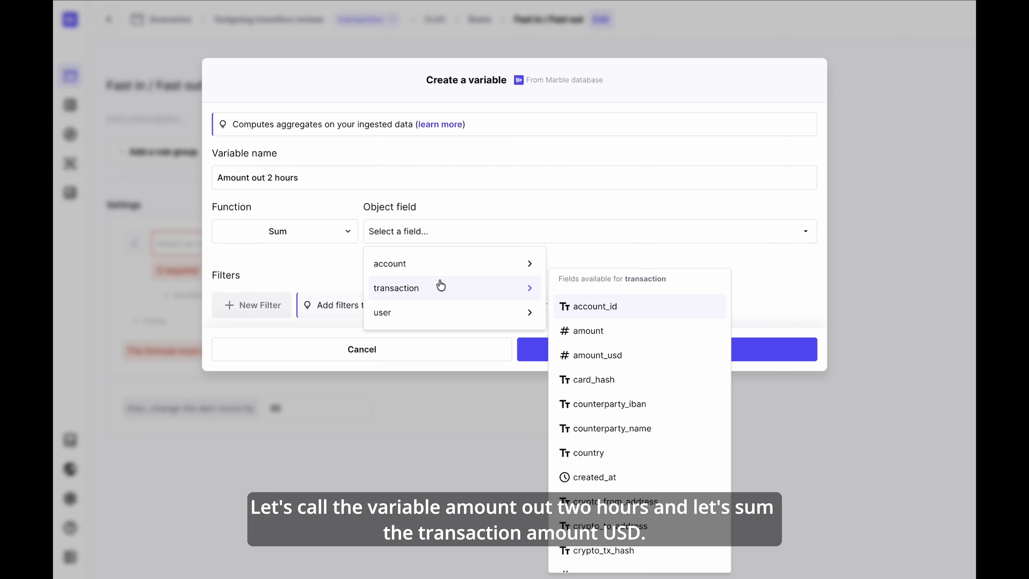
pyautogui.click(606, 353)
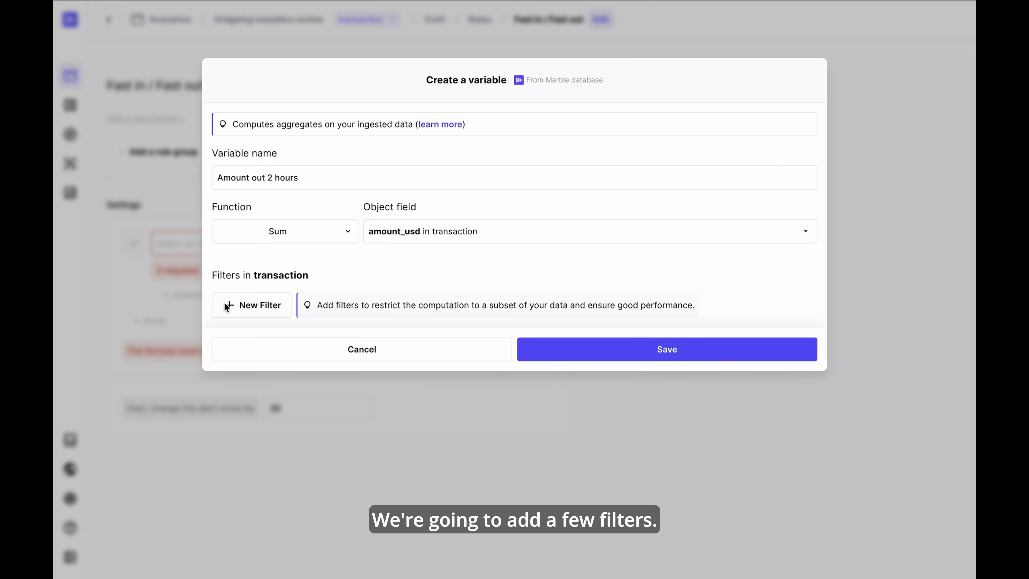
# - Filter the sum to transactions whose user_id is equal to the current transaction's user_id
pyautogui.click(247, 307)
pyautogui.scroll(-5, 238, 187)
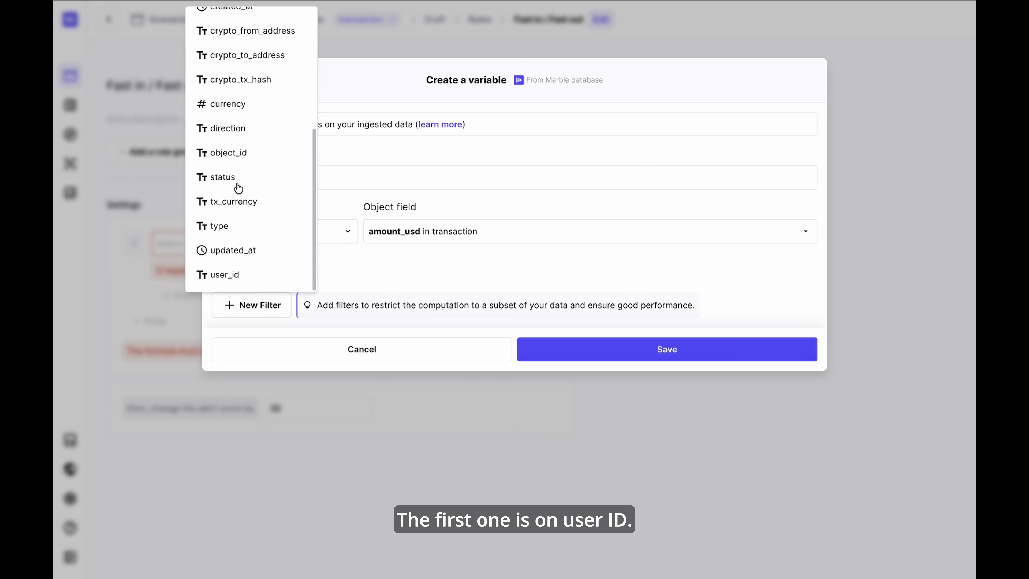
pyautogui.click(244, 273)
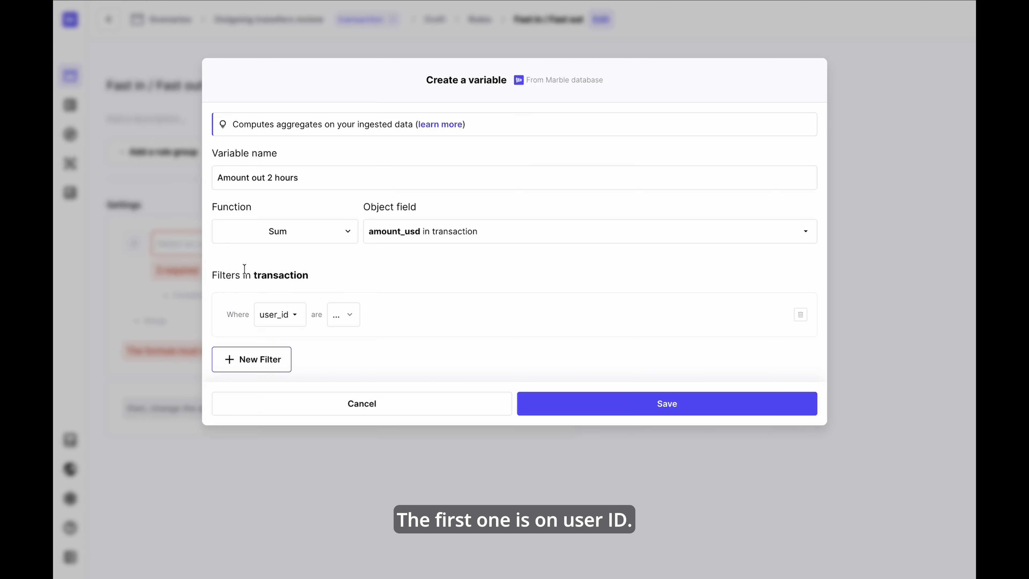
pyautogui.click(341, 315)
pyautogui.click(384, 59)
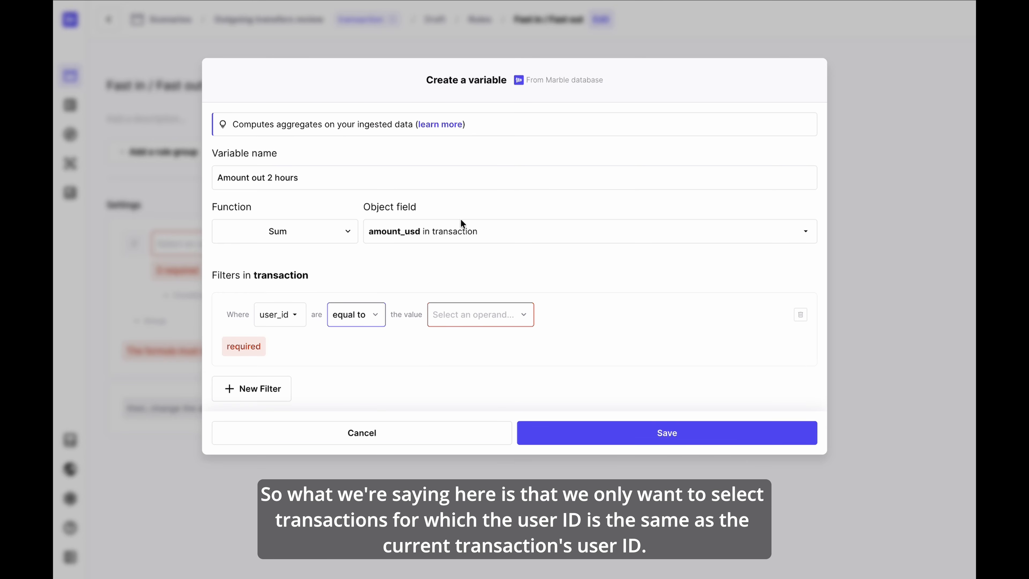
pyautogui.click(480, 316)
pyautogui.moveTo(526, 401)
pyautogui.scroll(-3, 767, 447)
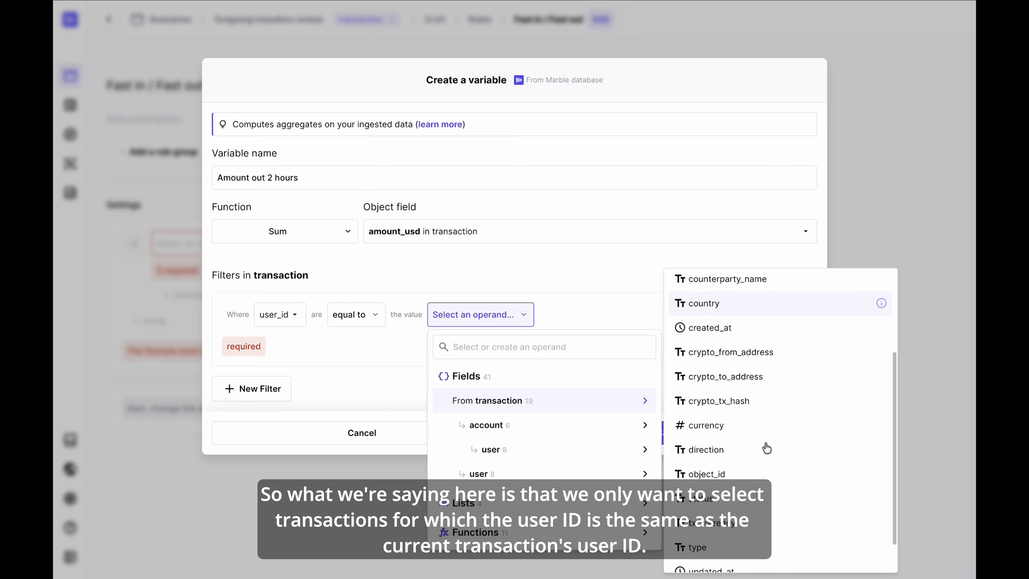
pyautogui.scroll(-2, 767, 448)
pyautogui.click(704, 554)
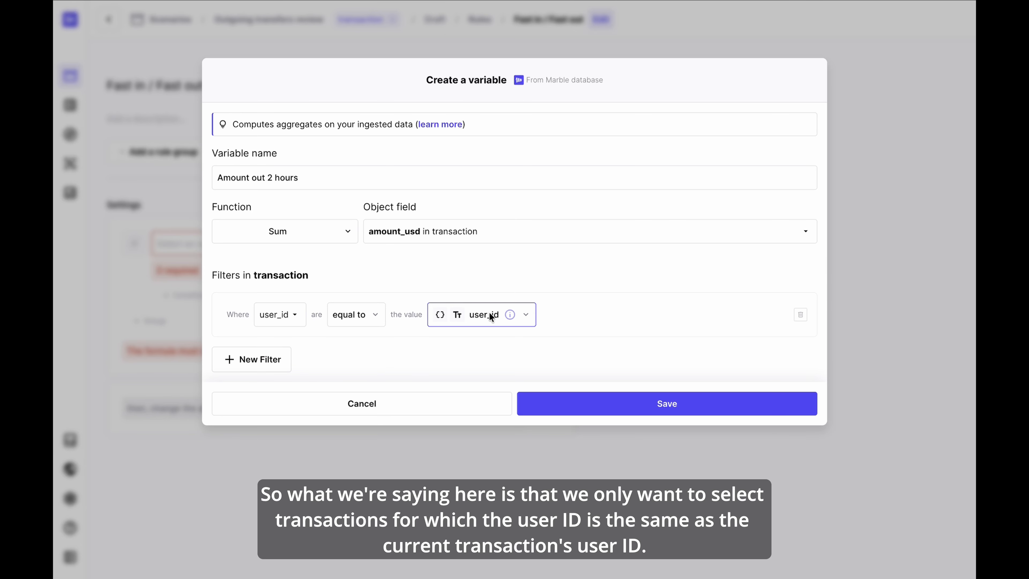
# - Add a second filter on created_at with the "greater than or equal to" operator
pyautogui.click(259, 358)
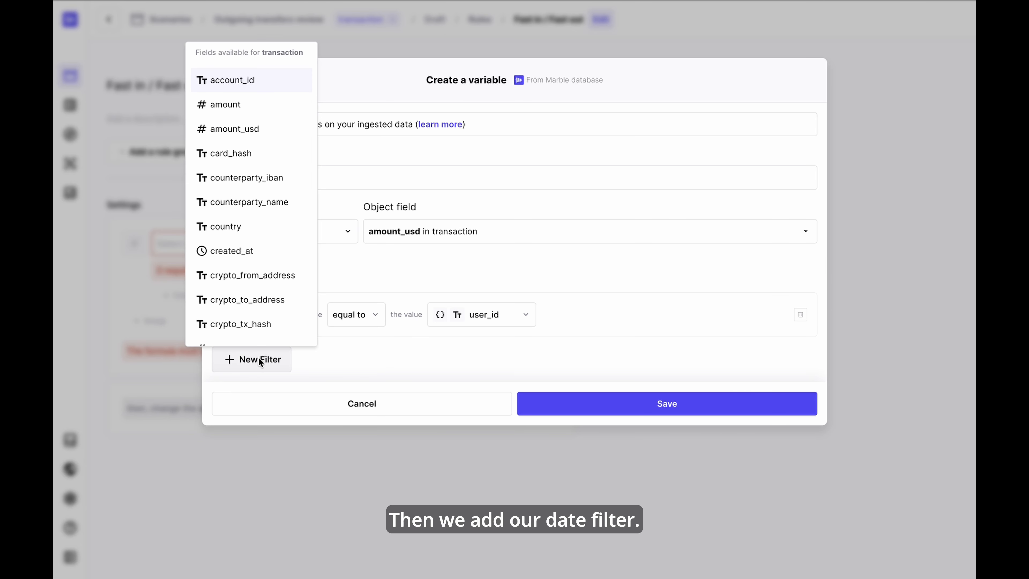
pyautogui.click(243, 253)
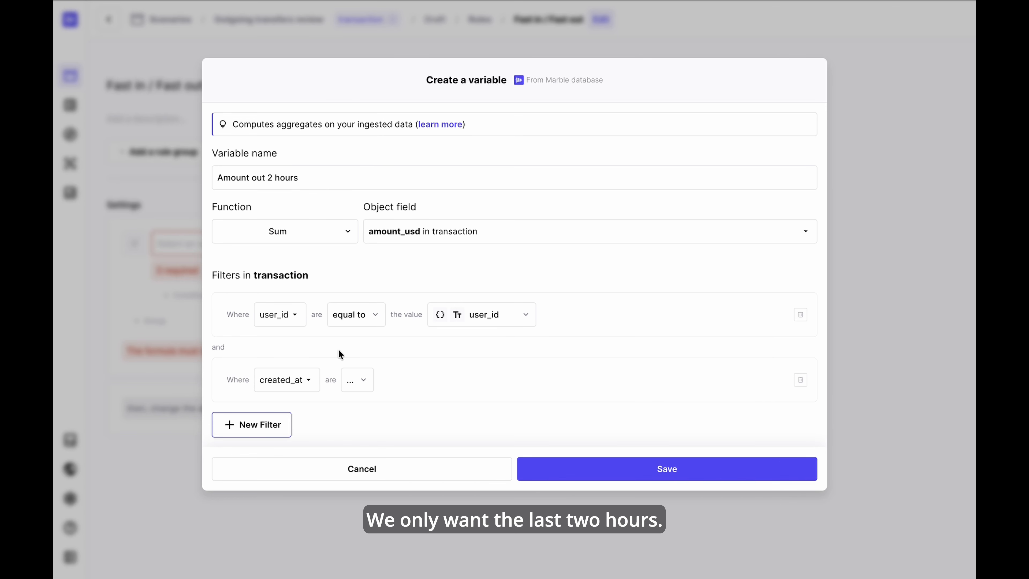
pyautogui.click(360, 381)
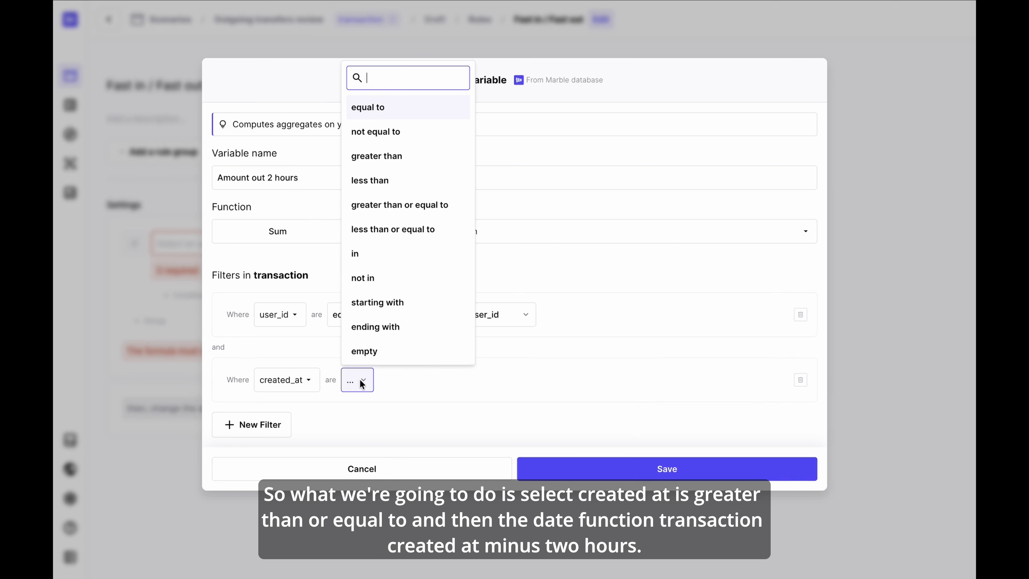
pyautogui.click(408, 206)
# - Set the created_at filter's value to a computed date: the transaction's created_at minus 2 hours
pyautogui.click(543, 385)
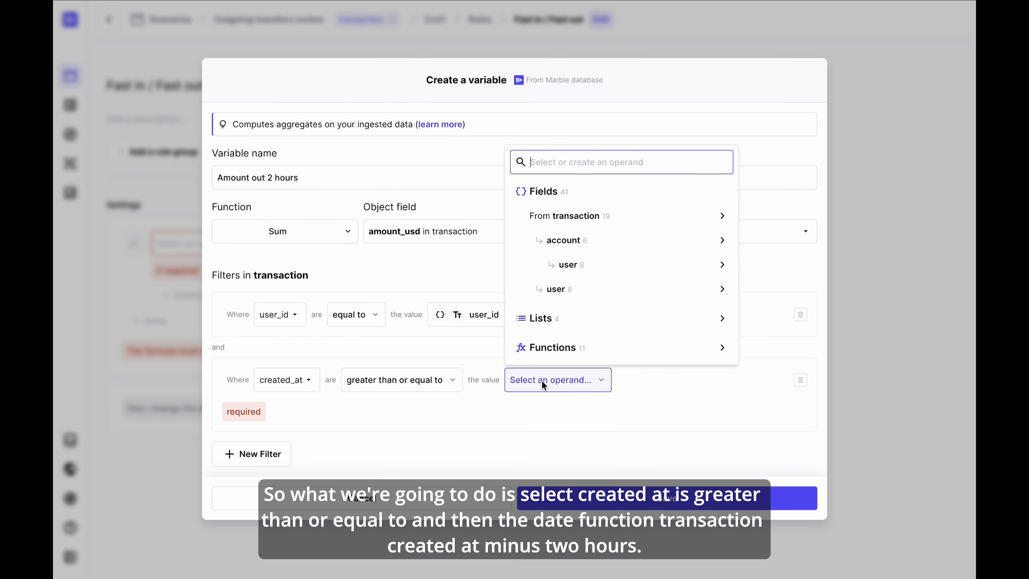
pyautogui.click(580, 347)
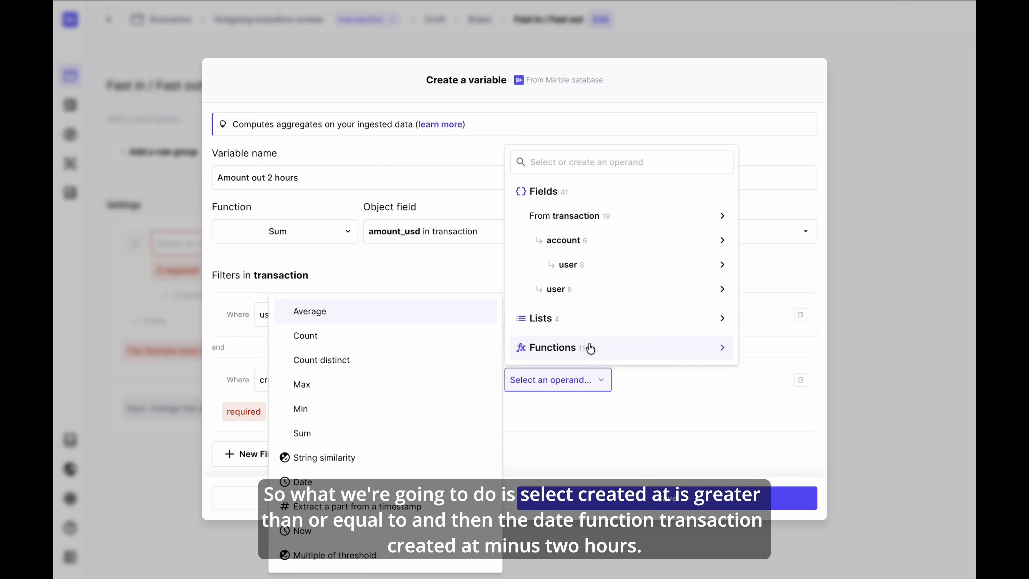
pyautogui.click(357, 479)
pyautogui.click(413, 158)
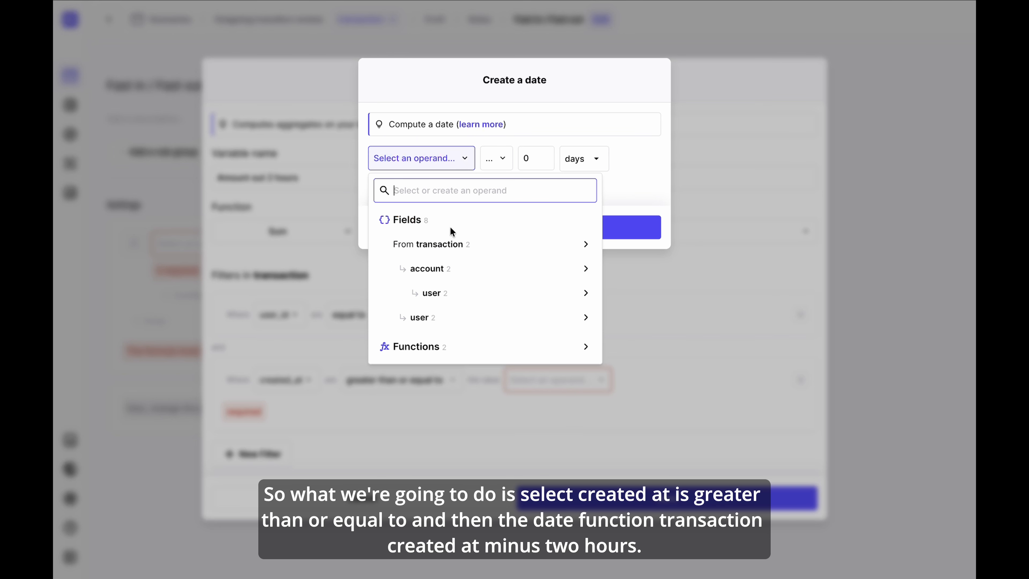
pyautogui.click(468, 248)
pyautogui.click(626, 248)
pyautogui.click(505, 158)
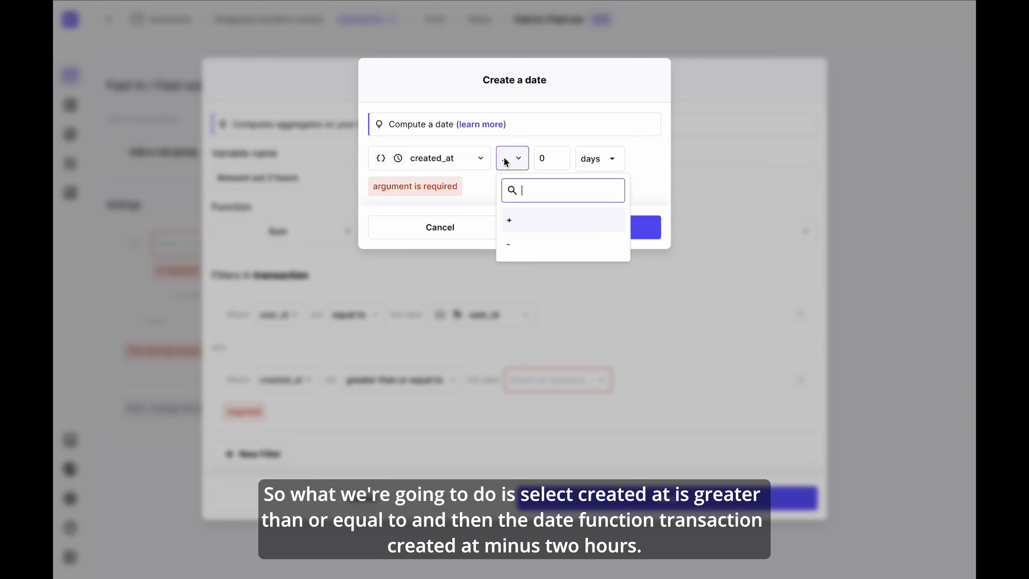
pyautogui.click(524, 242)
pyautogui.click(557, 156)
pyautogui.click(557, 156)
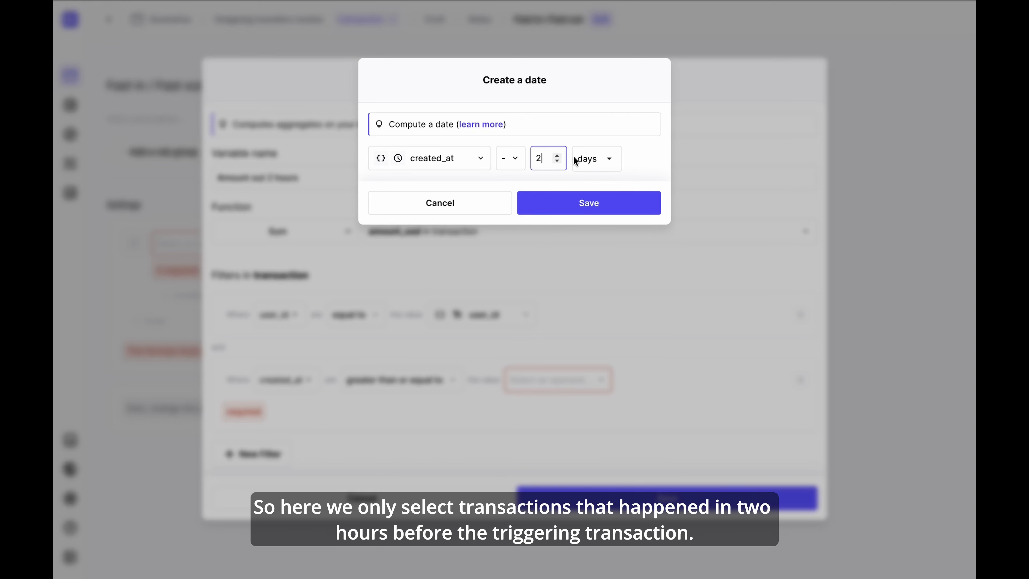
pyautogui.click(595, 158)
pyautogui.click(601, 241)
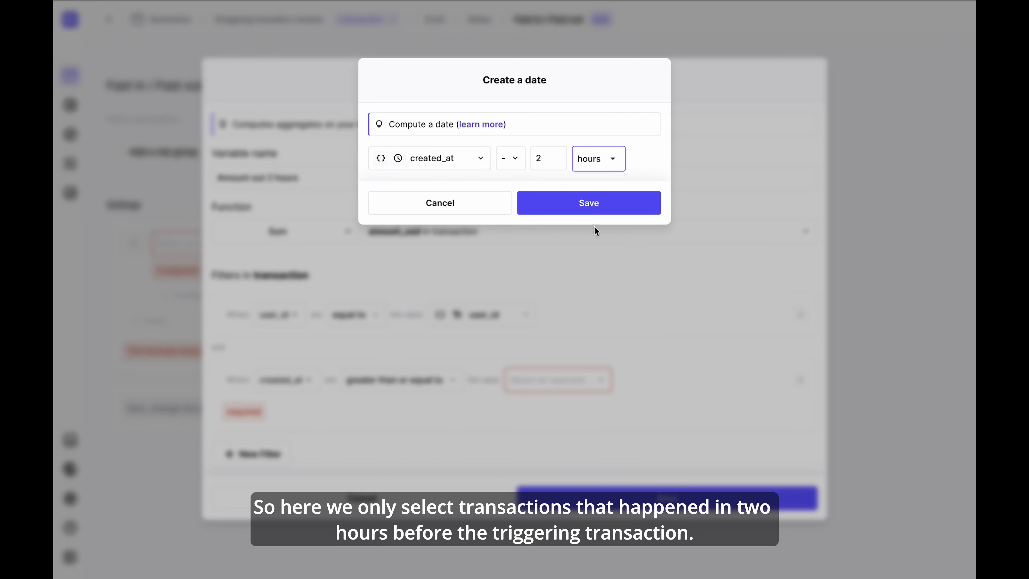
pyautogui.click(582, 206)
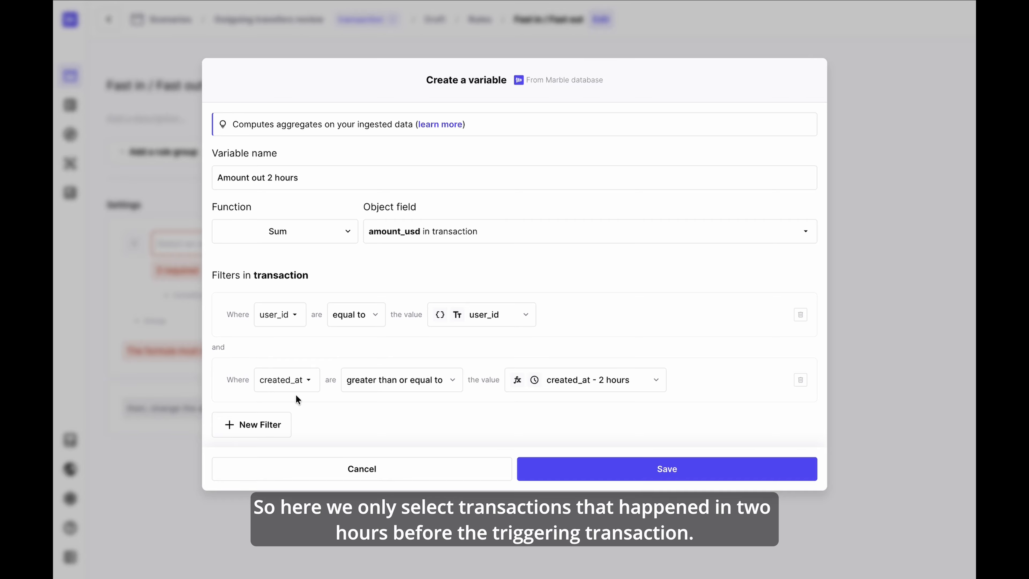
# - Add a third filter requiring direction to be equal to the constant option "debit"
pyautogui.click(263, 429)
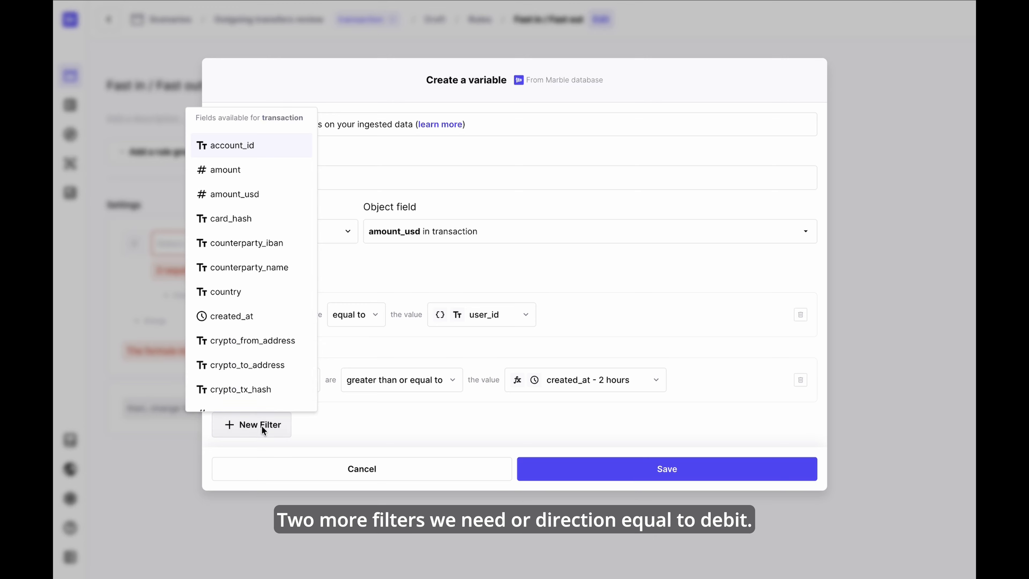
pyautogui.scroll(-3, 251, 349)
pyautogui.click(244, 327)
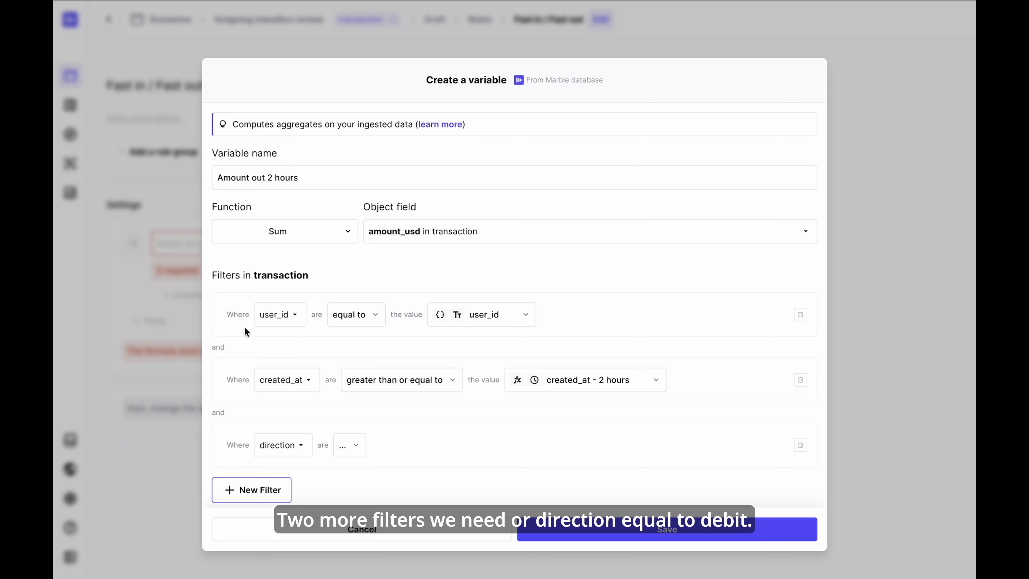
pyautogui.click(351, 446)
pyautogui.click(380, 175)
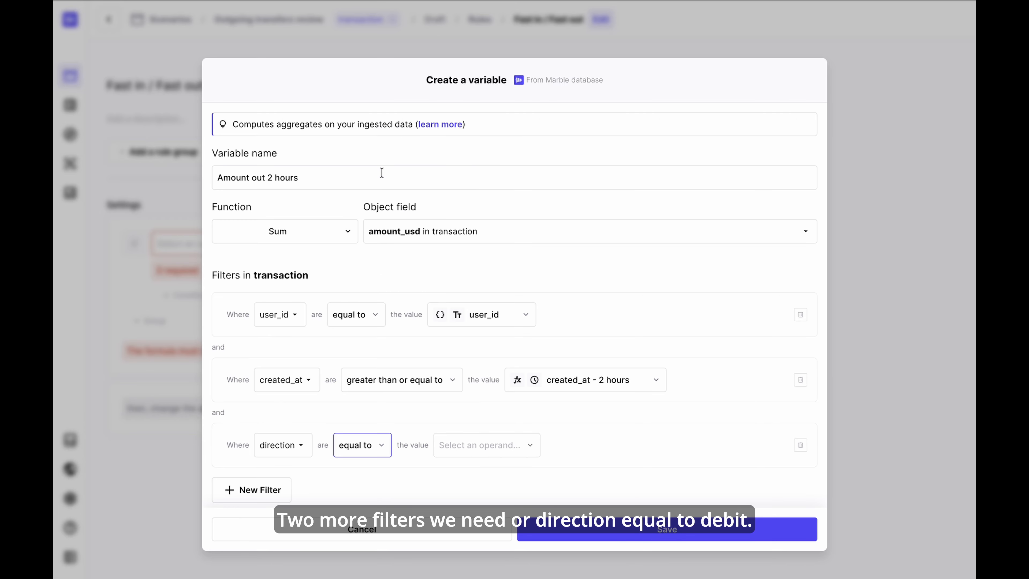
pyautogui.click(513, 443)
pyautogui.moveTo(604, 230)
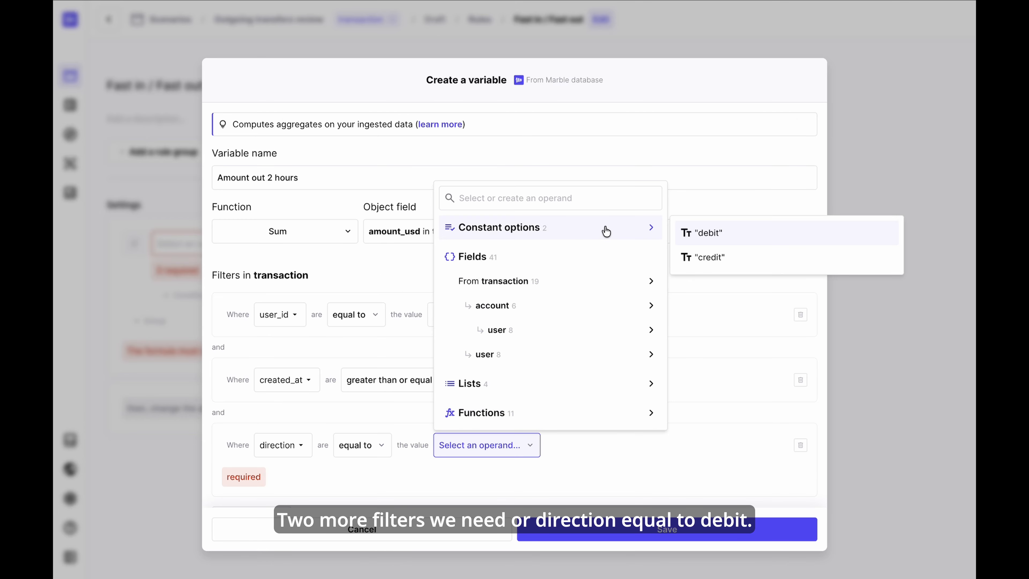
pyautogui.click(721, 234)
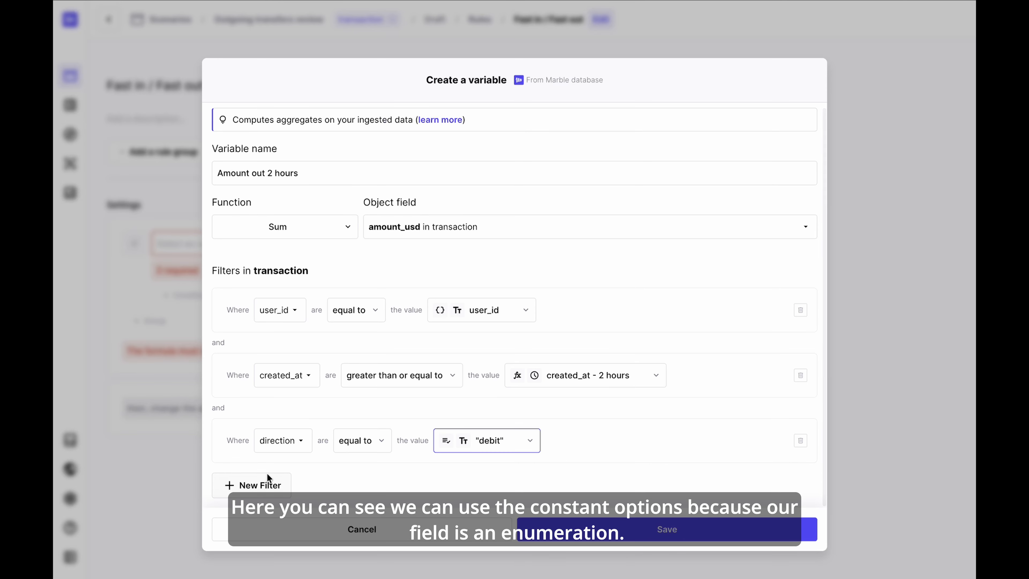
# - Add a fourth filter requiring type to be equal to the constant option "transfer", and save the variable
pyautogui.click(257, 488)
pyautogui.scroll(-5, 250, 387)
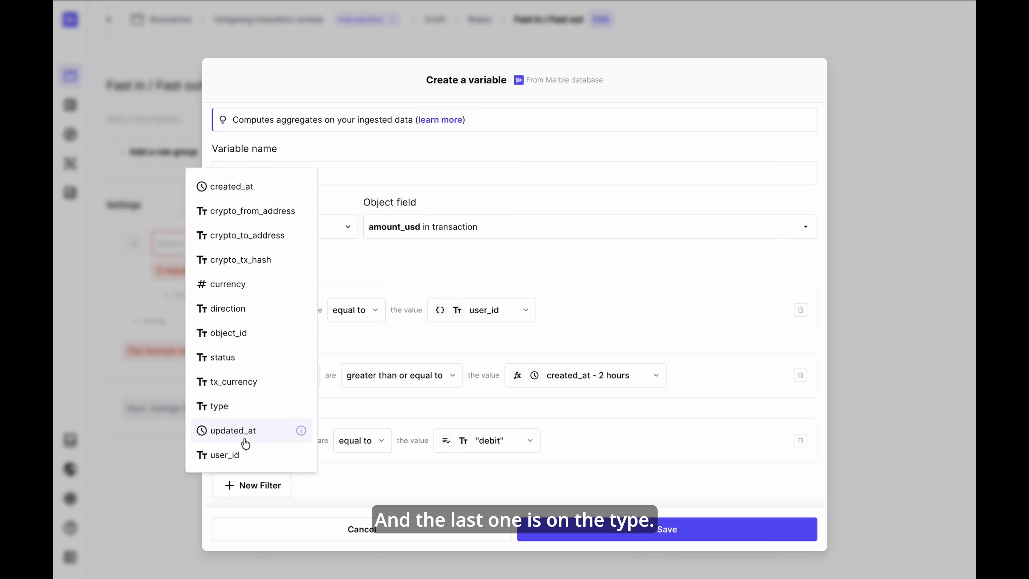
pyautogui.click(239, 410)
pyautogui.click(331, 440)
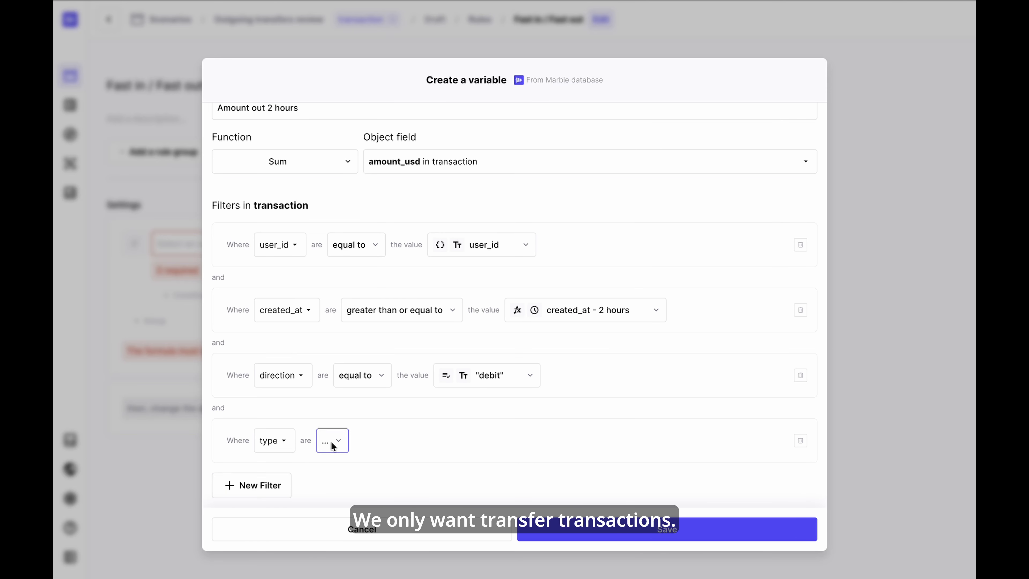
pyautogui.click(388, 169)
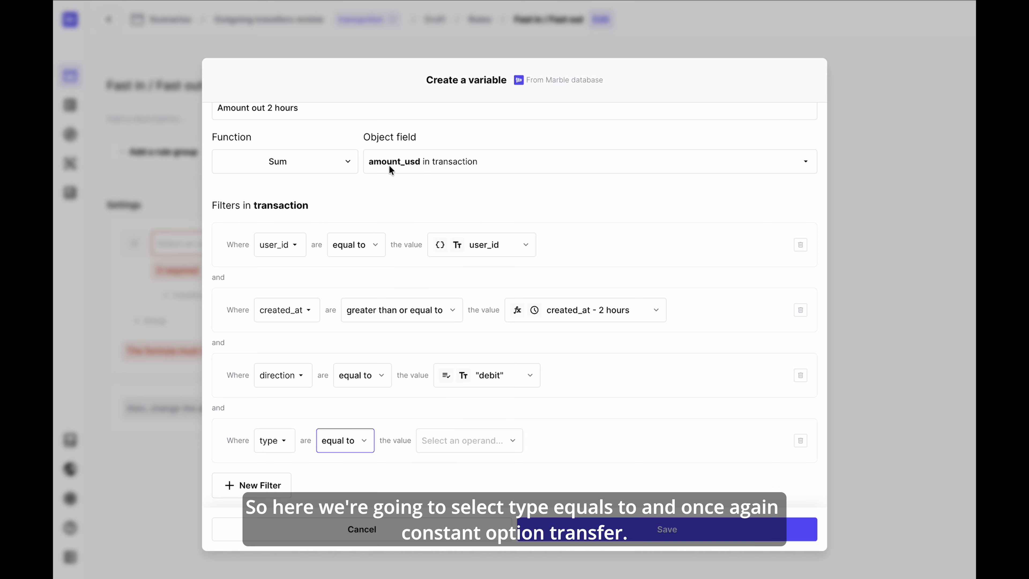
pyautogui.click(468, 440)
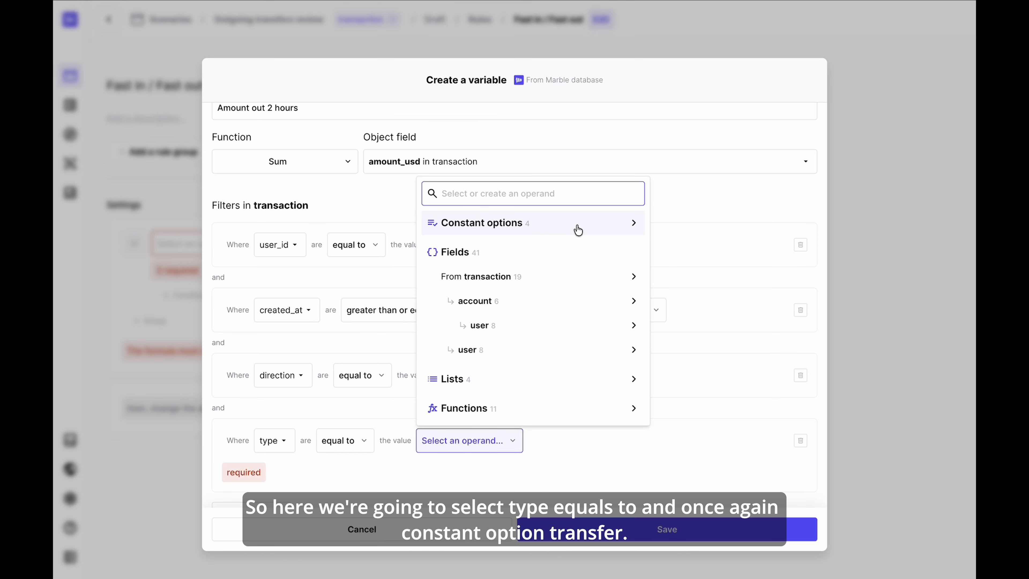
pyautogui.moveTo(584, 228)
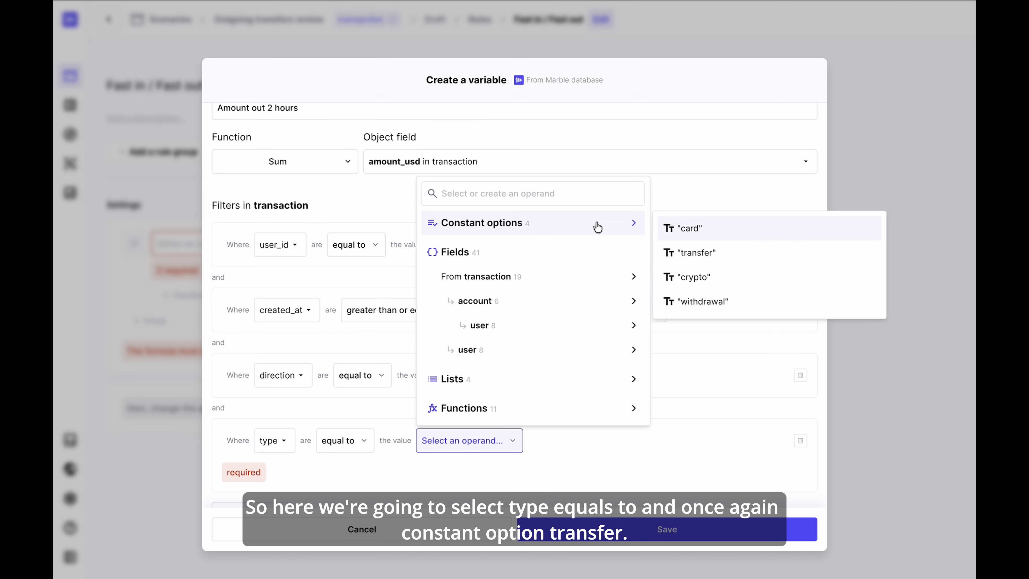
pyautogui.click(695, 253)
pyautogui.click(650, 525)
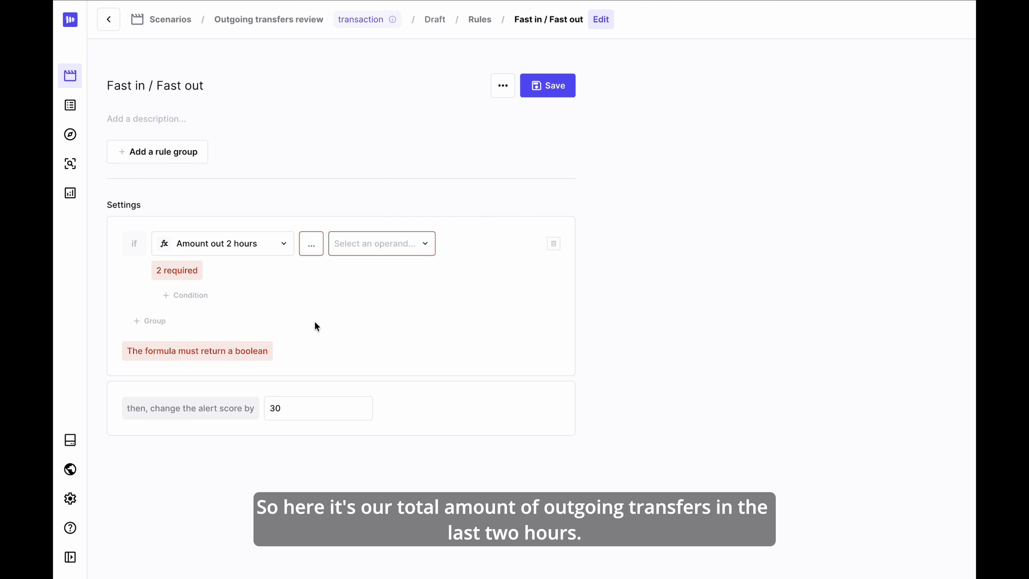
# - Wrap the Amount out 2 hours variable in brackets and add the transaction's amount_usd field to it
pyautogui.click(222, 244)
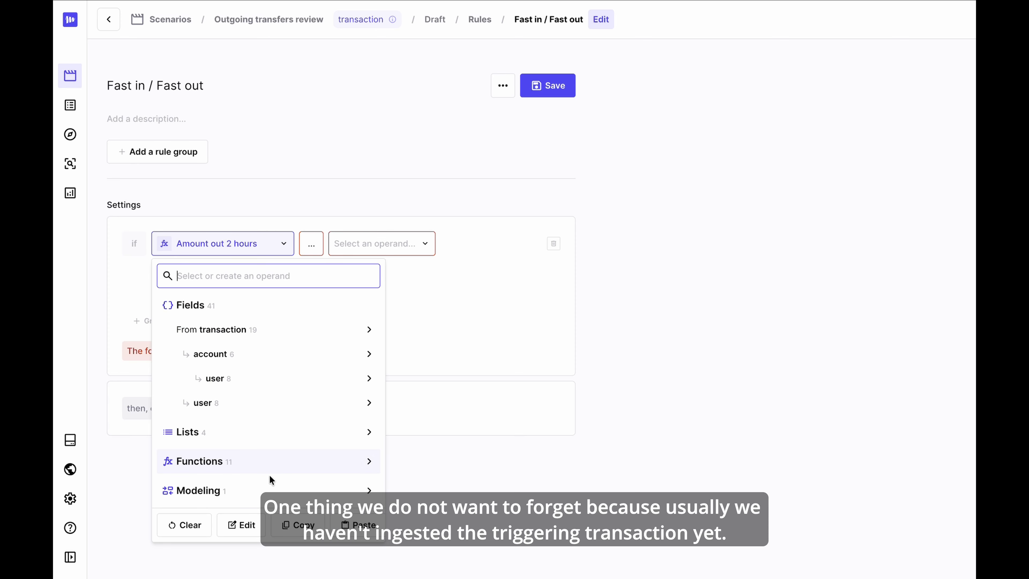
pyautogui.click(284, 470)
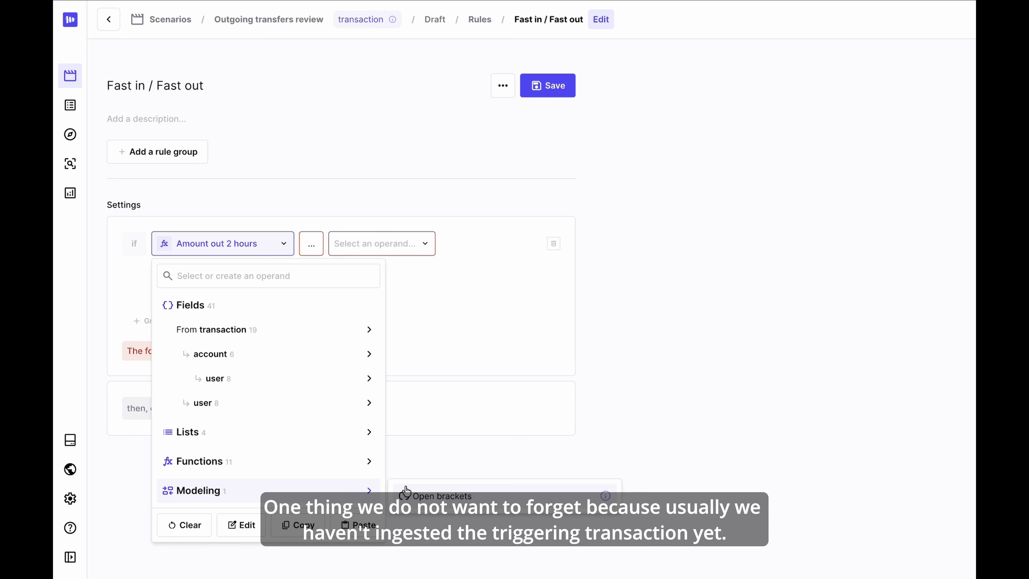
pyautogui.click(421, 491)
pyautogui.click(330, 243)
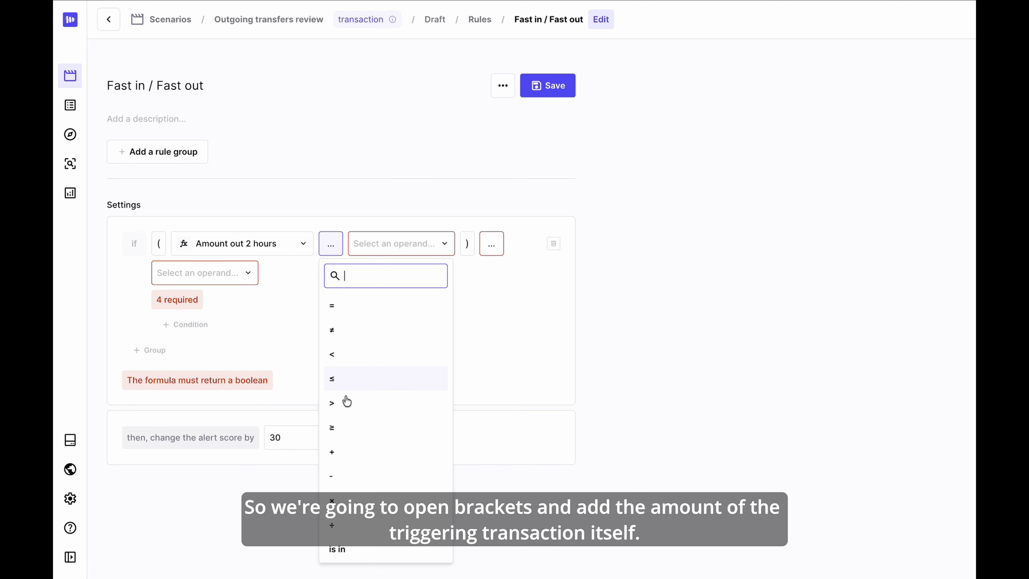
pyautogui.click(350, 458)
pyautogui.click(399, 243)
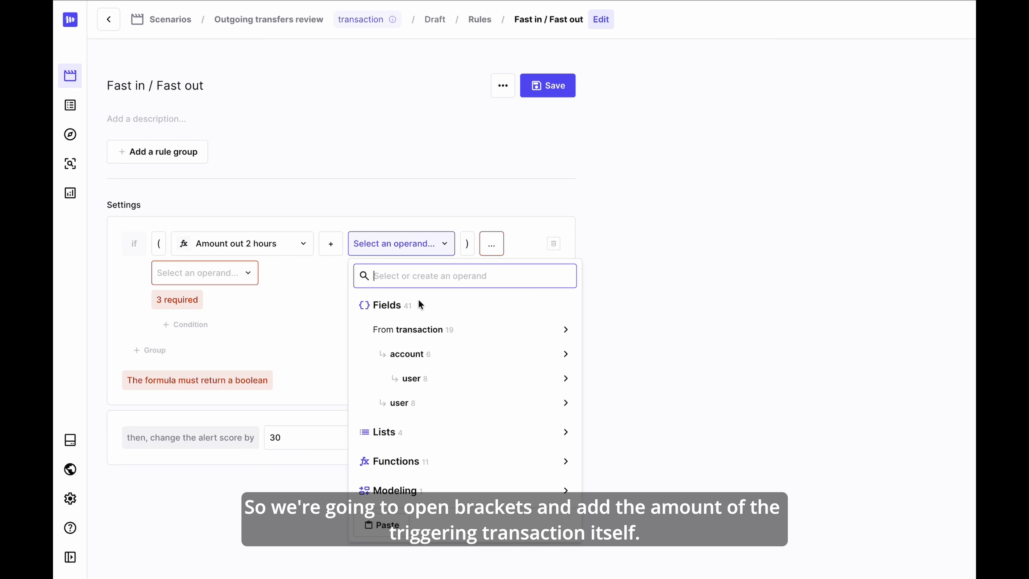
pyautogui.moveTo(446, 333)
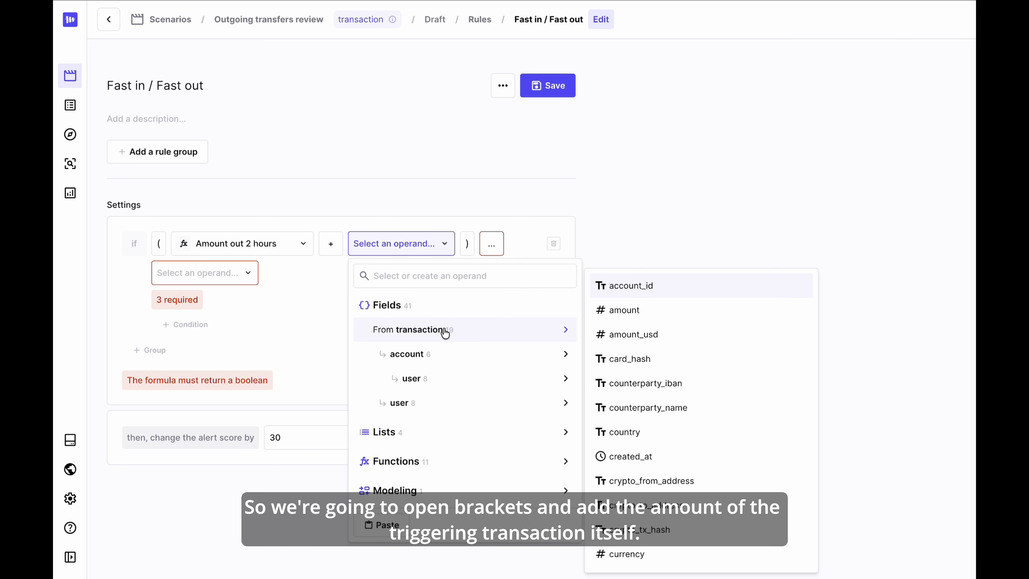
pyautogui.click(610, 335)
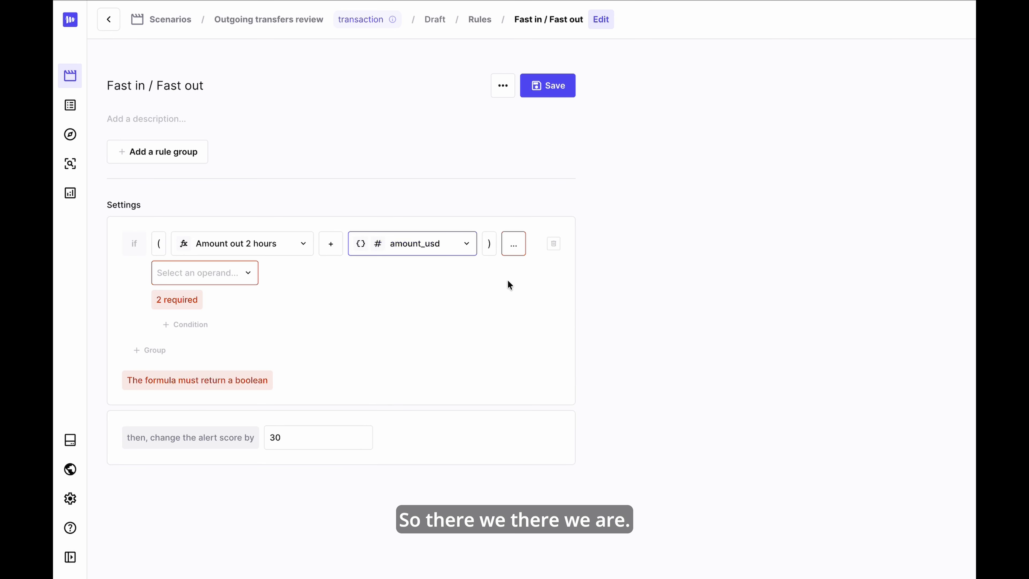
# - Set the comparison after the bracketed sum to ≥ and open brackets for the operand it is compared with
pyautogui.click(513, 245)
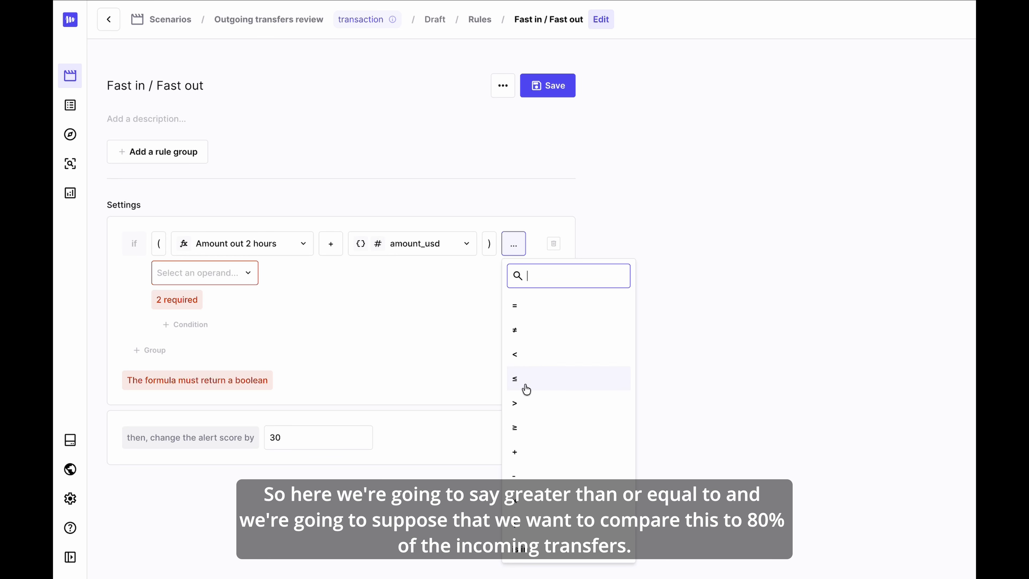
pyautogui.click(535, 428)
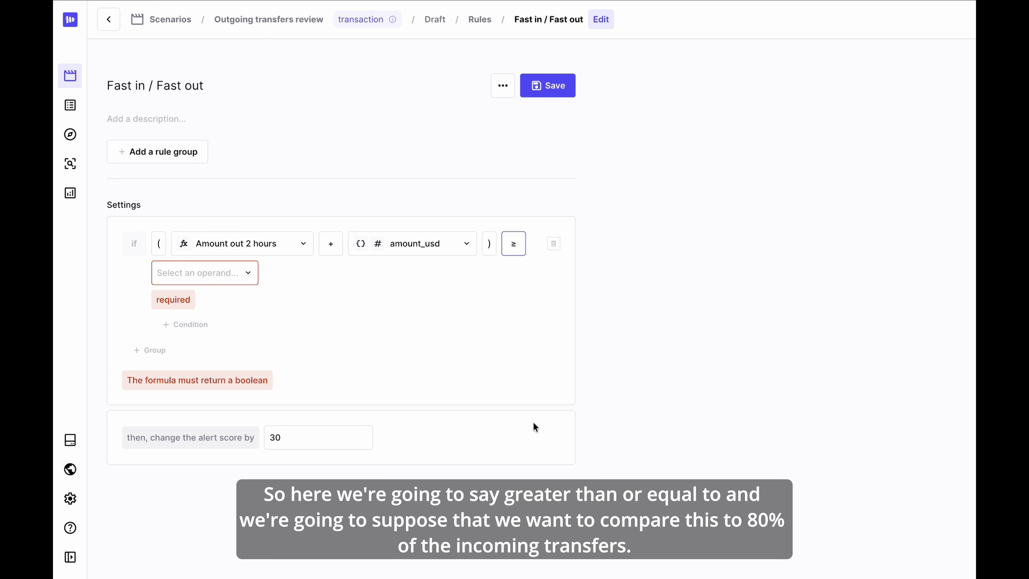
pyautogui.click(224, 276)
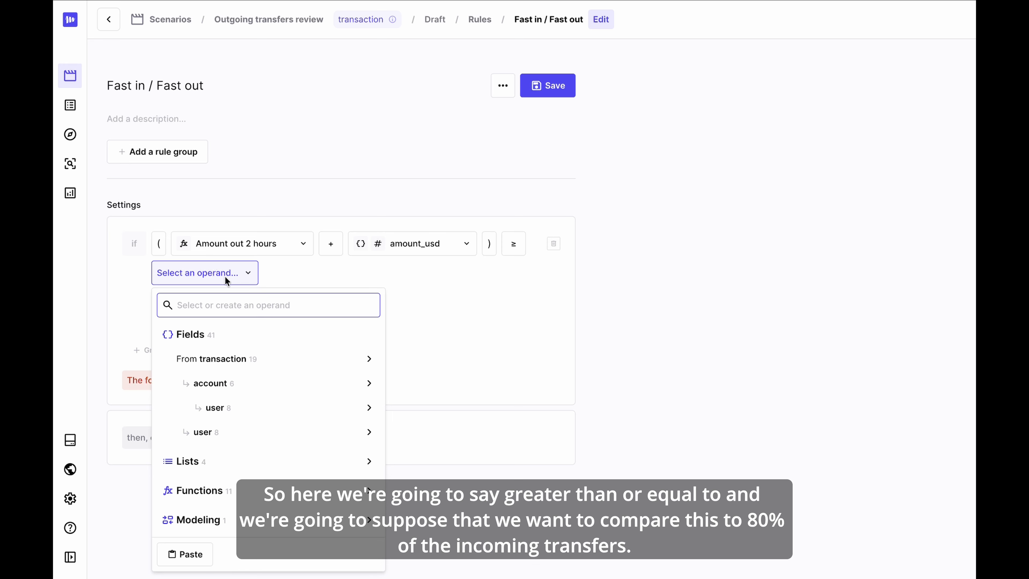
pyautogui.moveTo(301, 517)
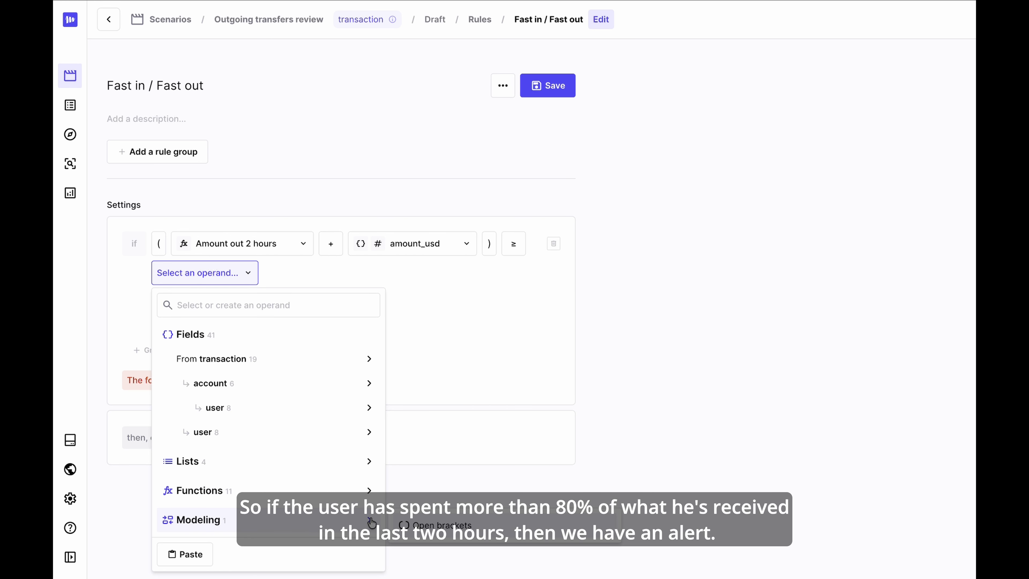
pyautogui.click(422, 523)
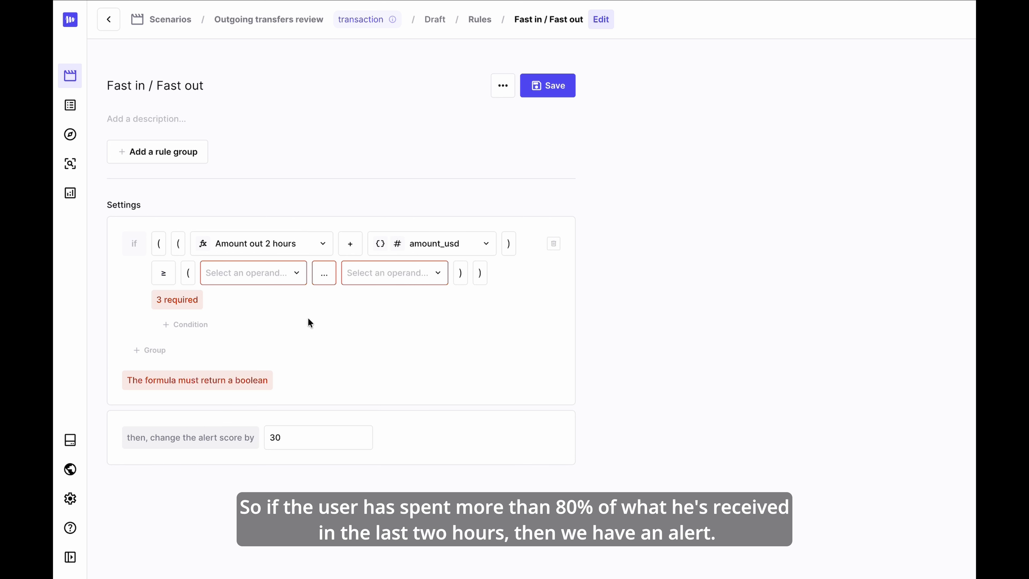
# - Set the first operand in the new brackets to the number 0.8, followed by the multiplication operator
pyautogui.click(262, 273)
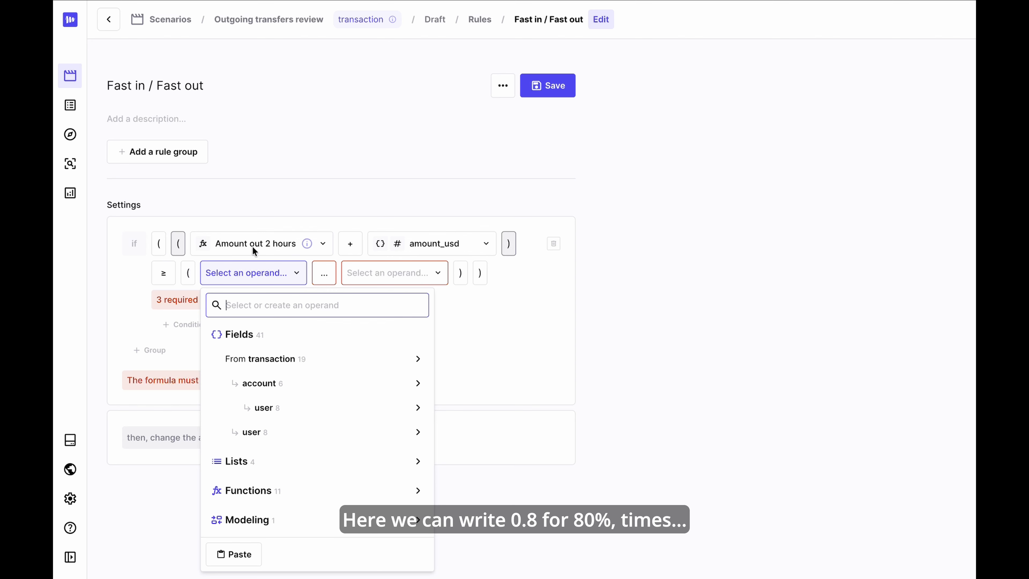
pyautogui.write('0.')
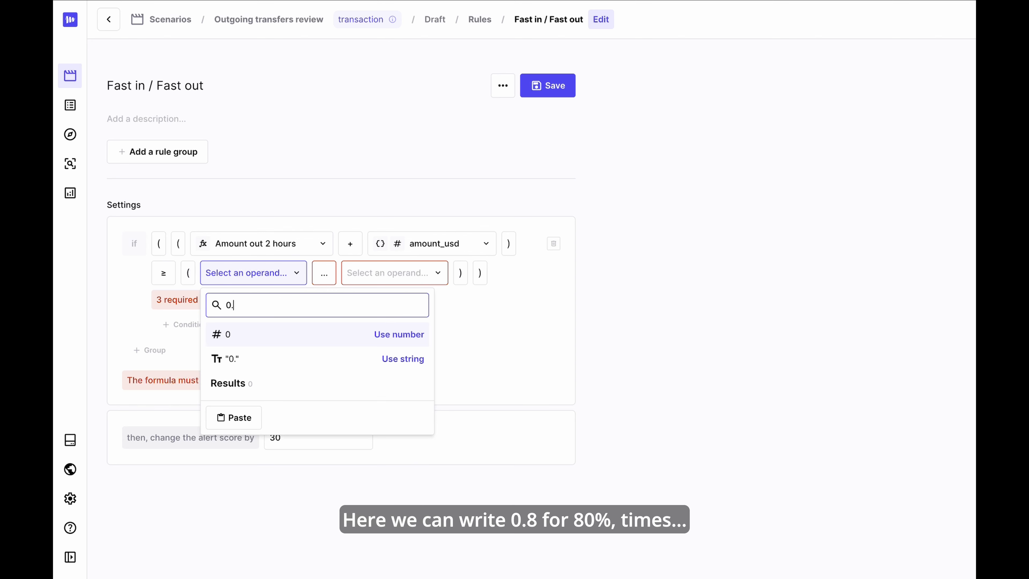
pyautogui.write('8')
pyautogui.click(287, 359)
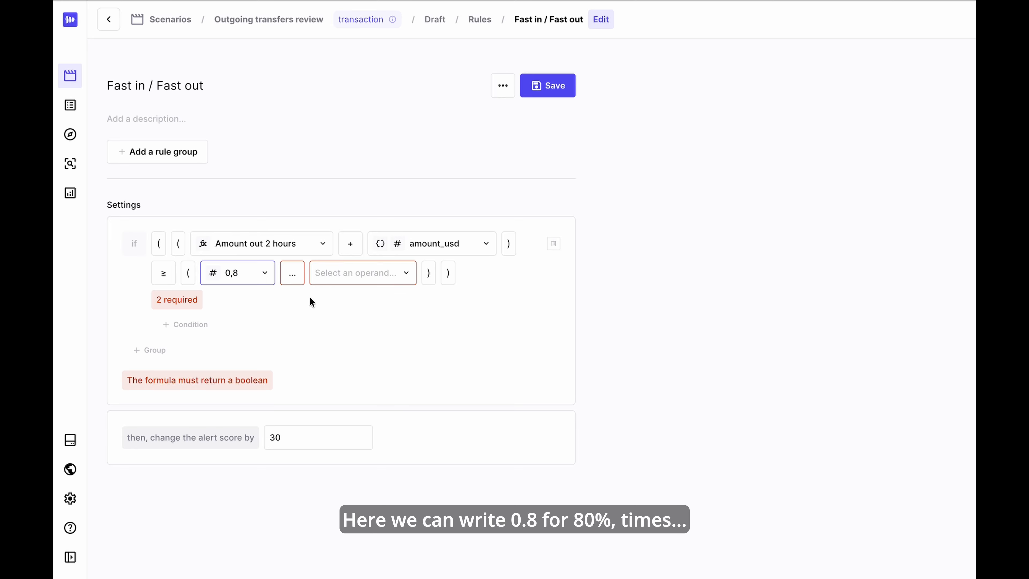
pyautogui.click(292, 270)
pyautogui.click(316, 533)
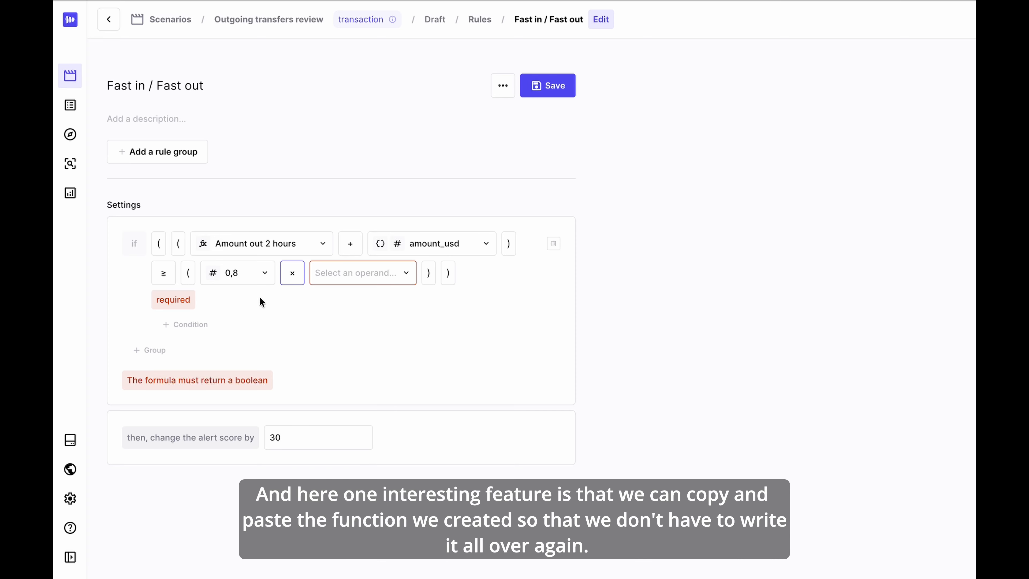
# - Copy the Amount out 2 hours variable and paste it into the empty operand multiplied by 0.8
pyautogui.click(263, 243)
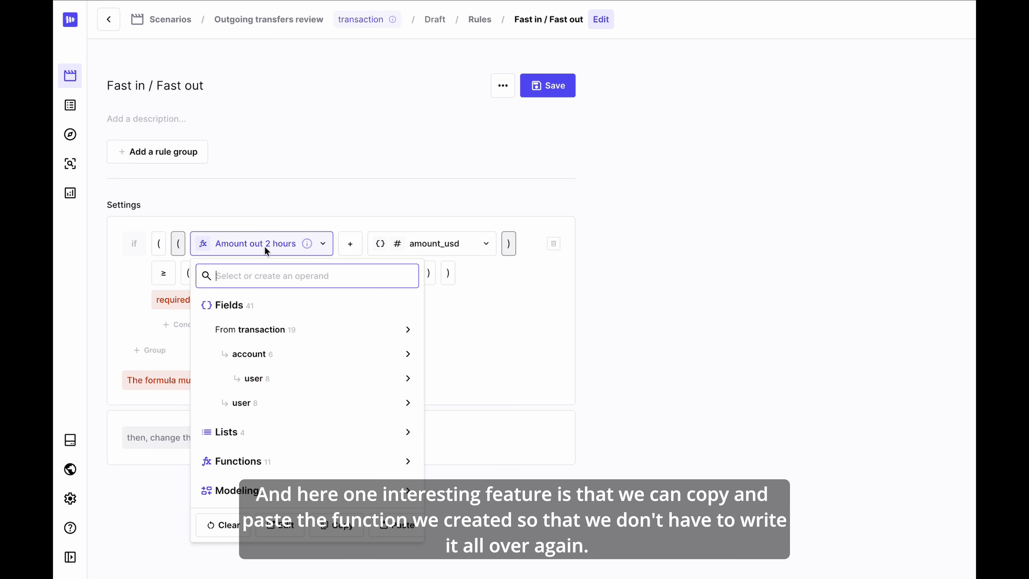
pyautogui.click(327, 527)
pyautogui.click(347, 274)
pyautogui.click(361, 558)
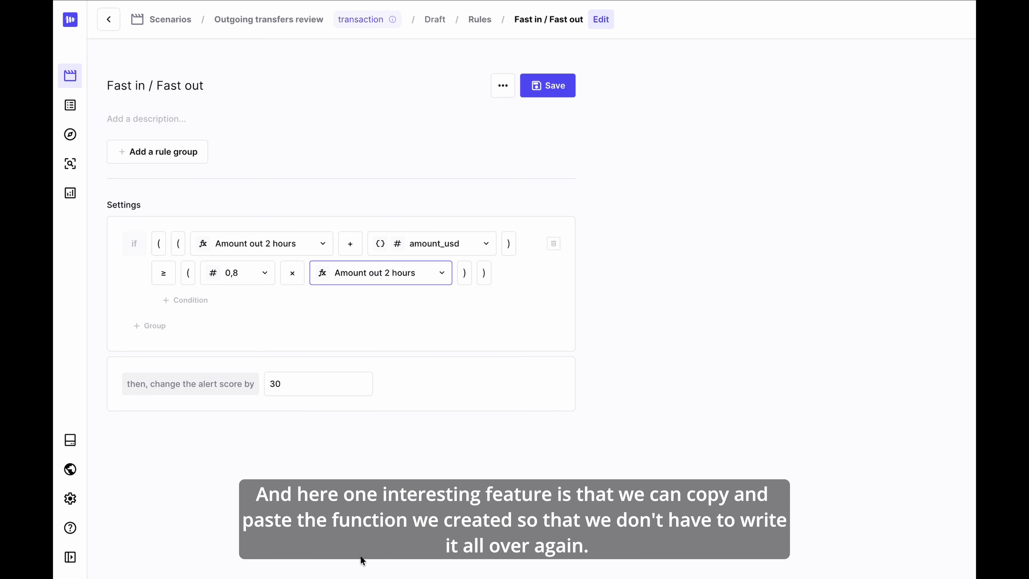
# - Open the pasted variable for editing and rename it "Amount in 2 hours"
pyautogui.click(366, 276)
pyautogui.click(405, 555)
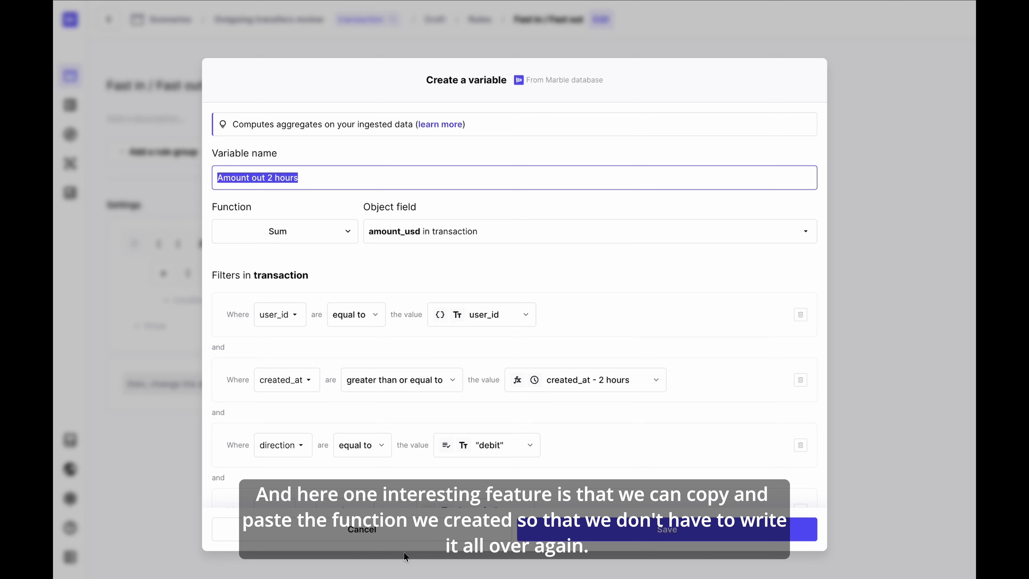
pyautogui.doubleClick(258, 178)
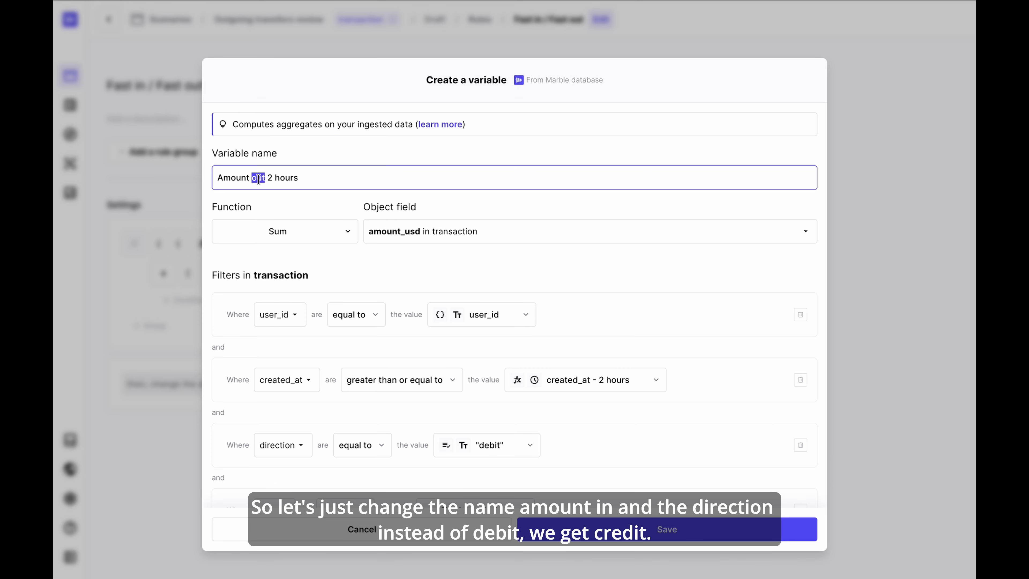
pyautogui.write('in')
# - Change the direction filter's value to the constant option "credit" and save the variable
pyautogui.scroll(-2, 389, 324)
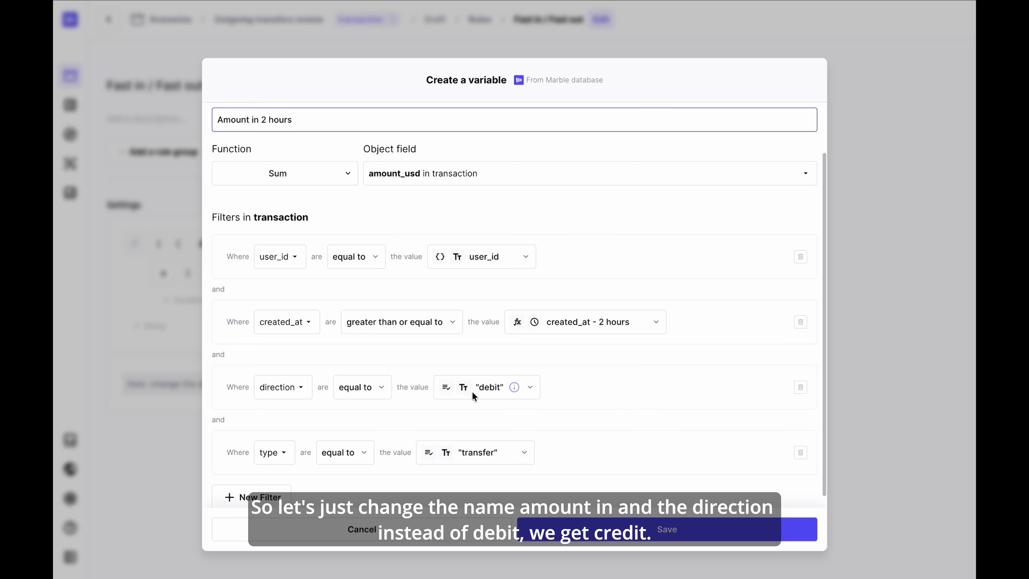
pyautogui.click(472, 389)
pyautogui.moveTo(602, 140)
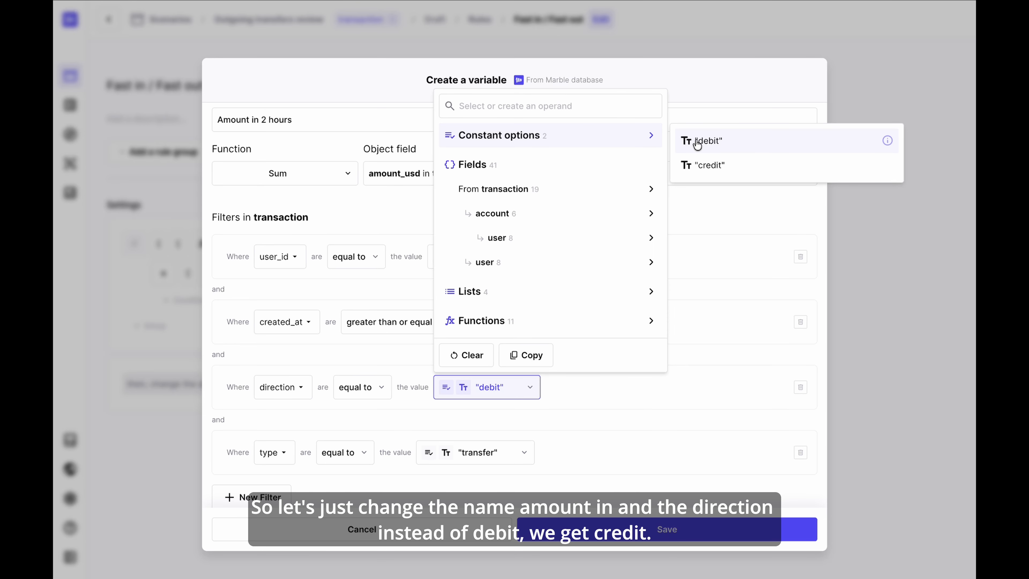
pyautogui.click(711, 164)
pyautogui.click(667, 527)
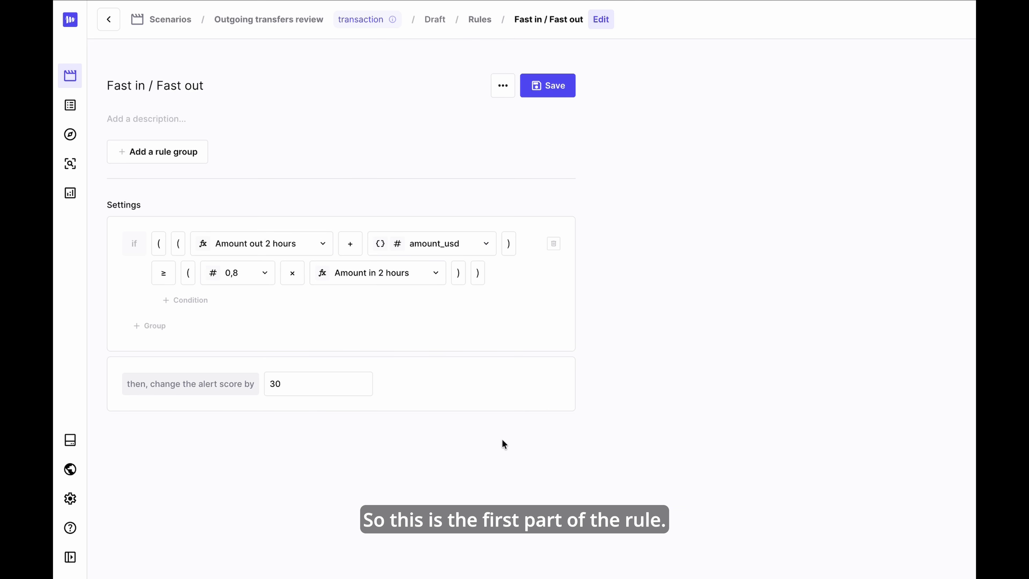
# - Add a second condition to the rule and paste a copy of the Amount in 2 hours variable as its first operand
pyautogui.click(191, 310)
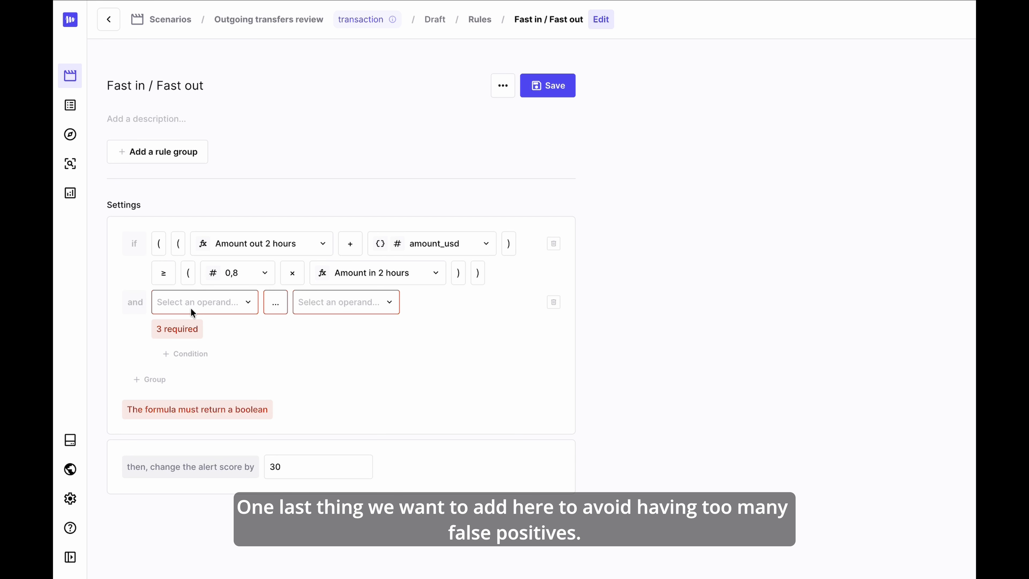
pyautogui.click(376, 273)
pyautogui.click(463, 558)
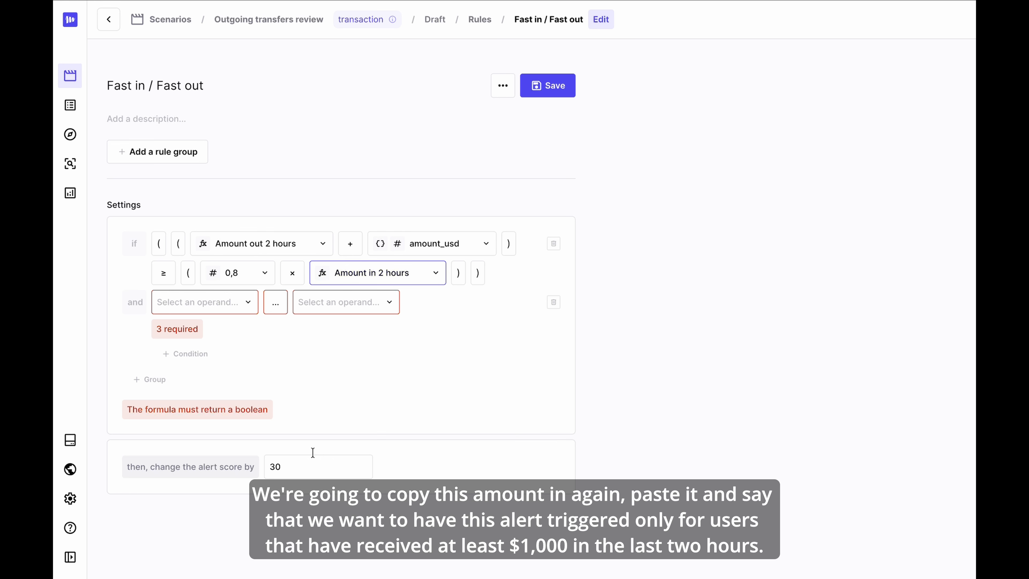
pyautogui.click(204, 313)
pyautogui.click(202, 267)
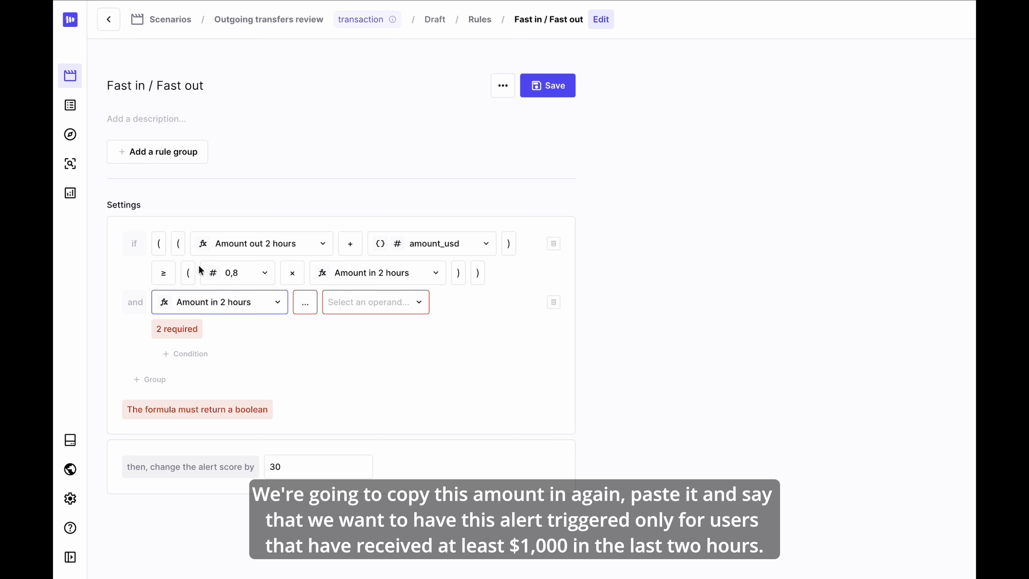
# - Complete the second condition with the ≥ operator and the number 1000
pyautogui.click(307, 304)
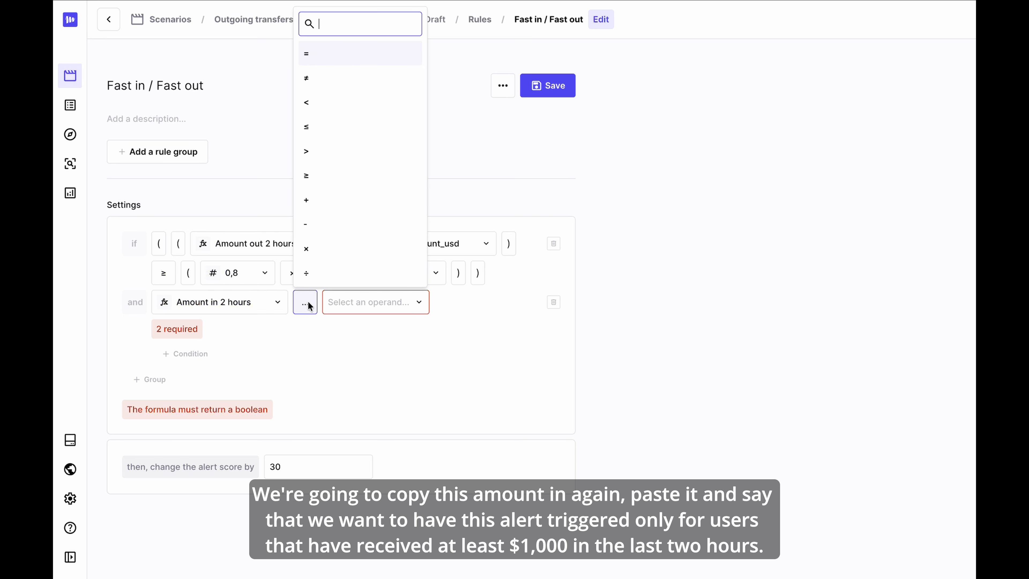
pyautogui.click(328, 180)
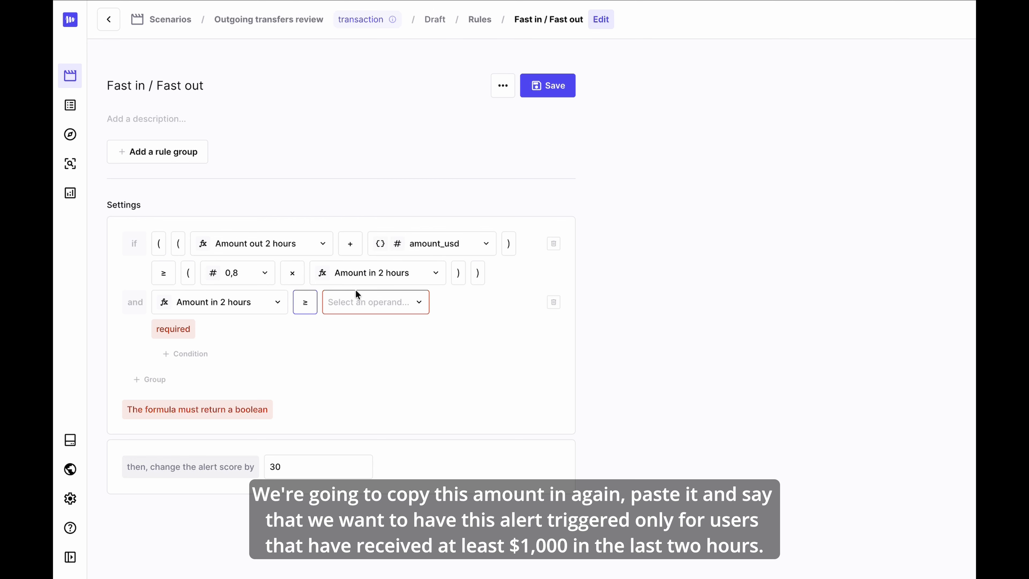
pyautogui.click(363, 303)
pyautogui.write('1000')
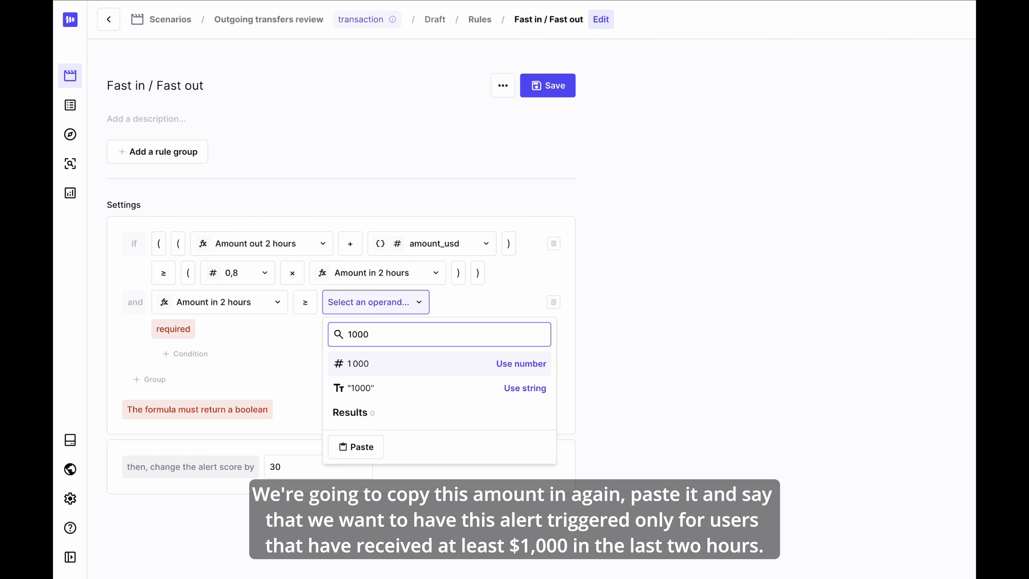
pyautogui.press('Return')
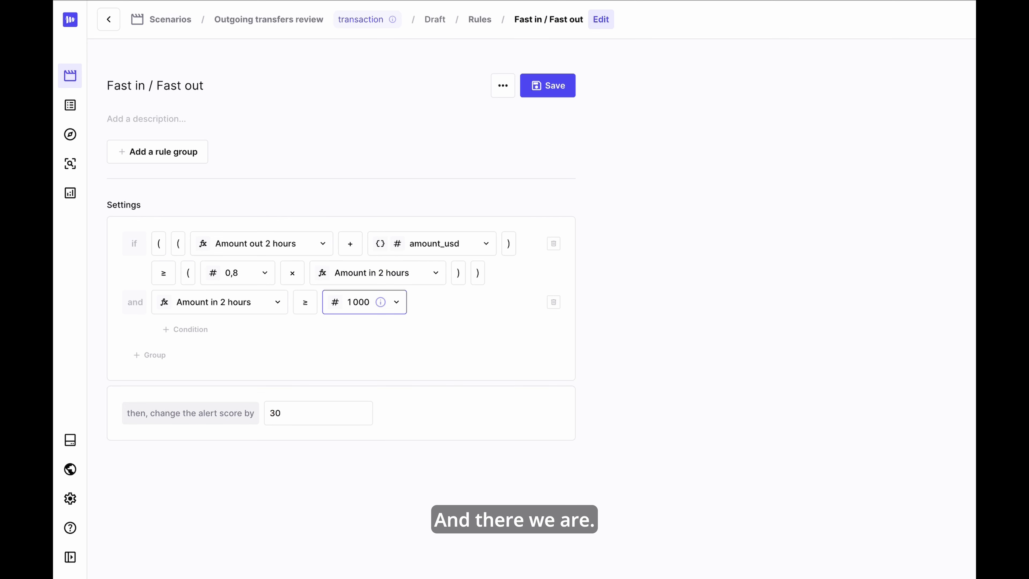